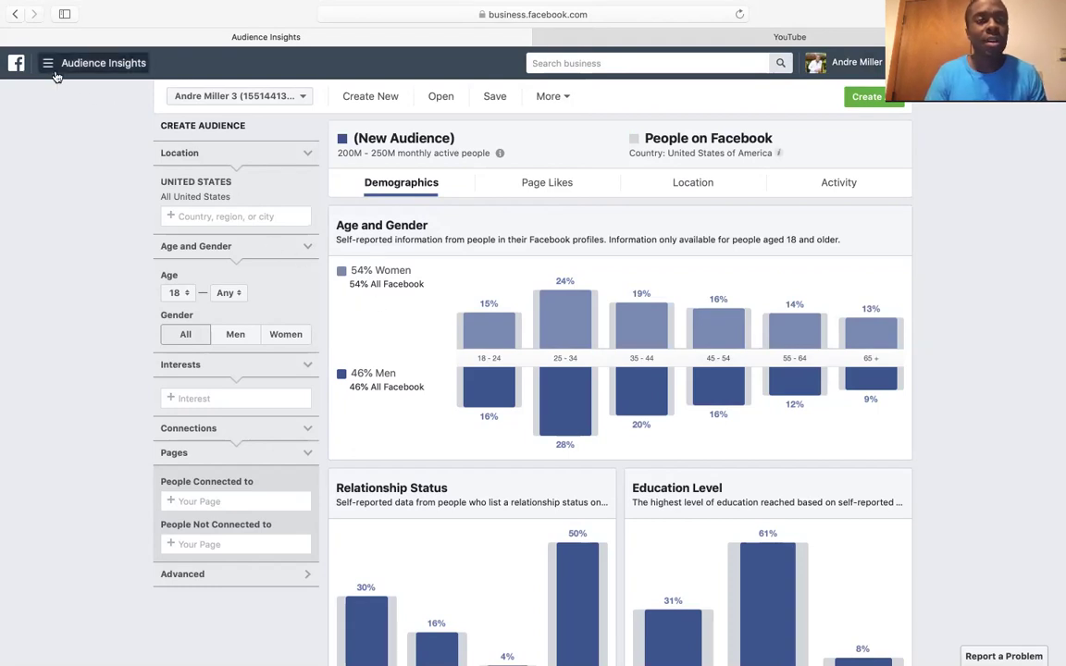
click(540, 15)
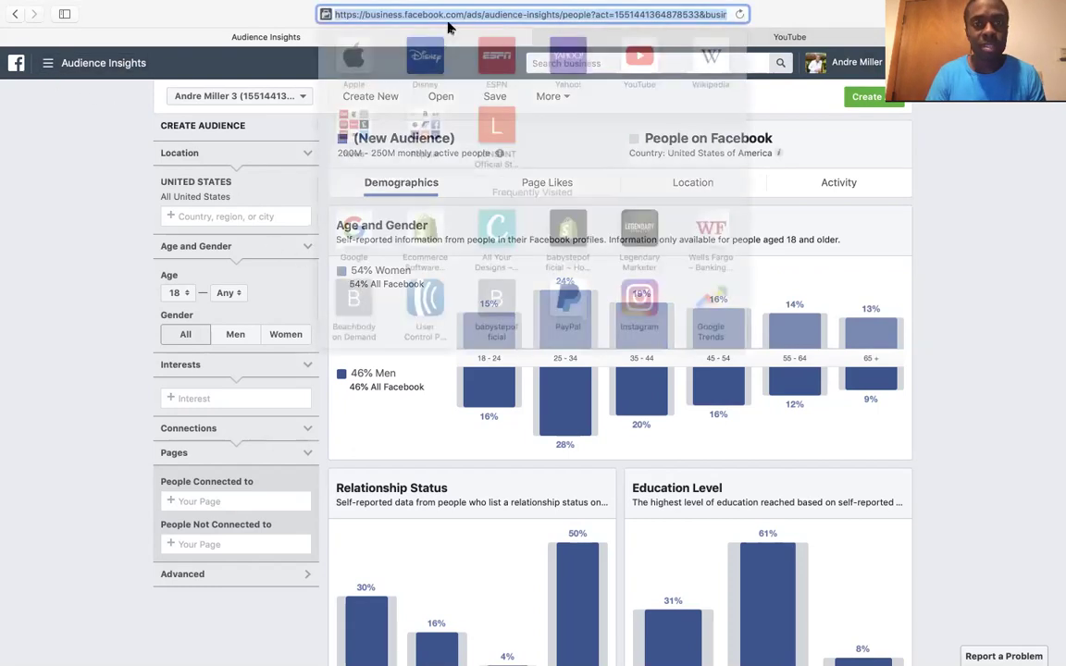
click(176, 59)
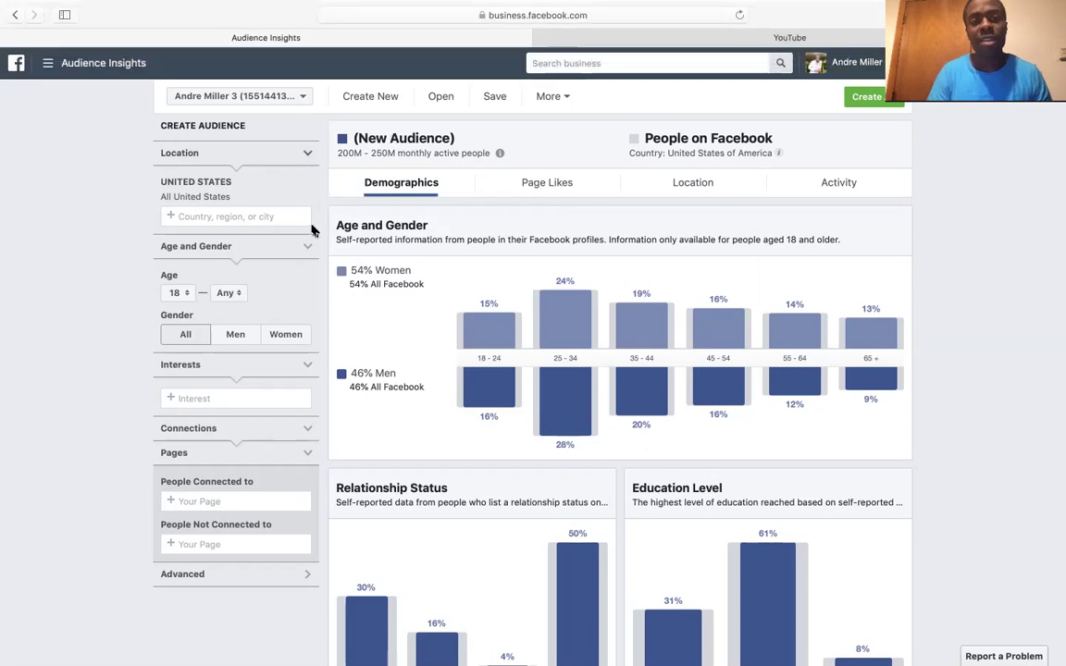
click(48, 62)
click(188, 475)
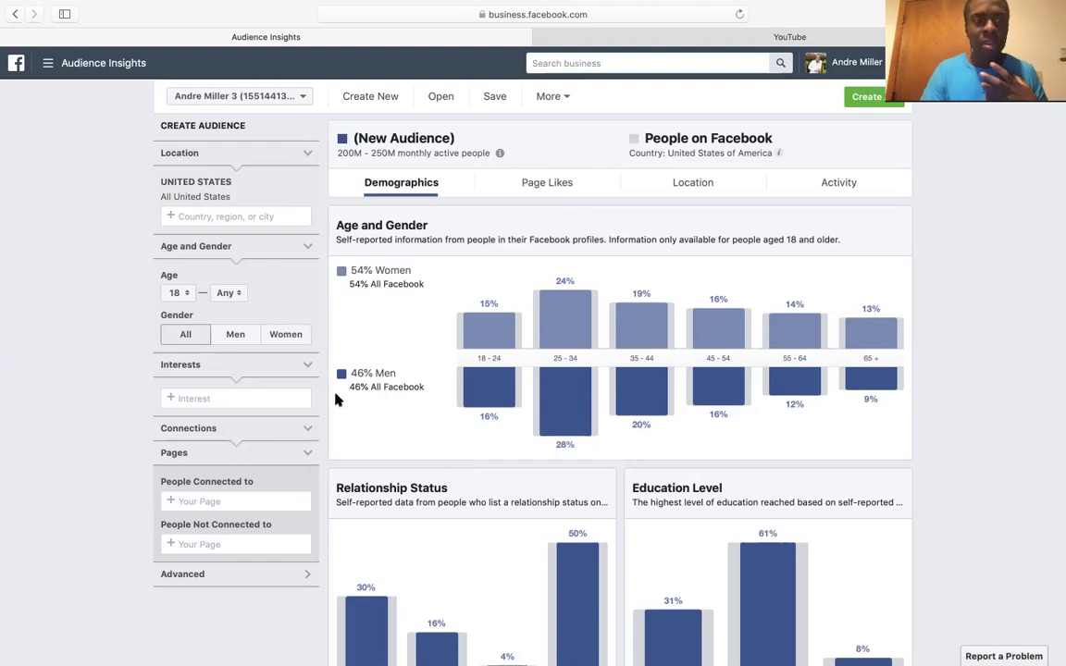
- Set the audience's minimum age to 25, keeping the maximum age at Any
click(176, 292)
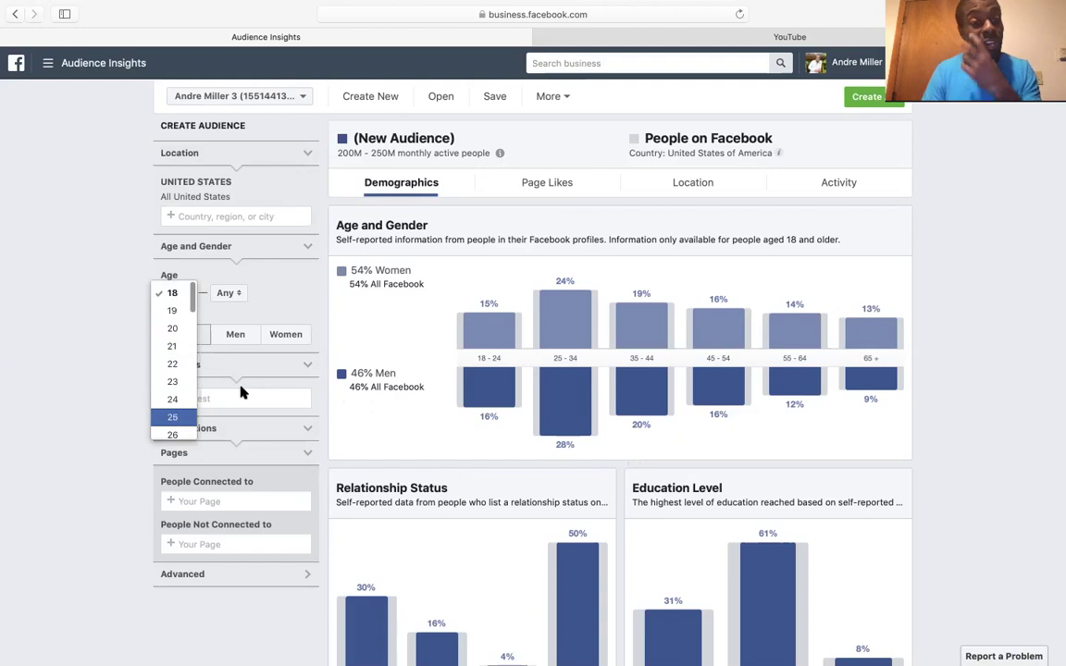
click(233, 307)
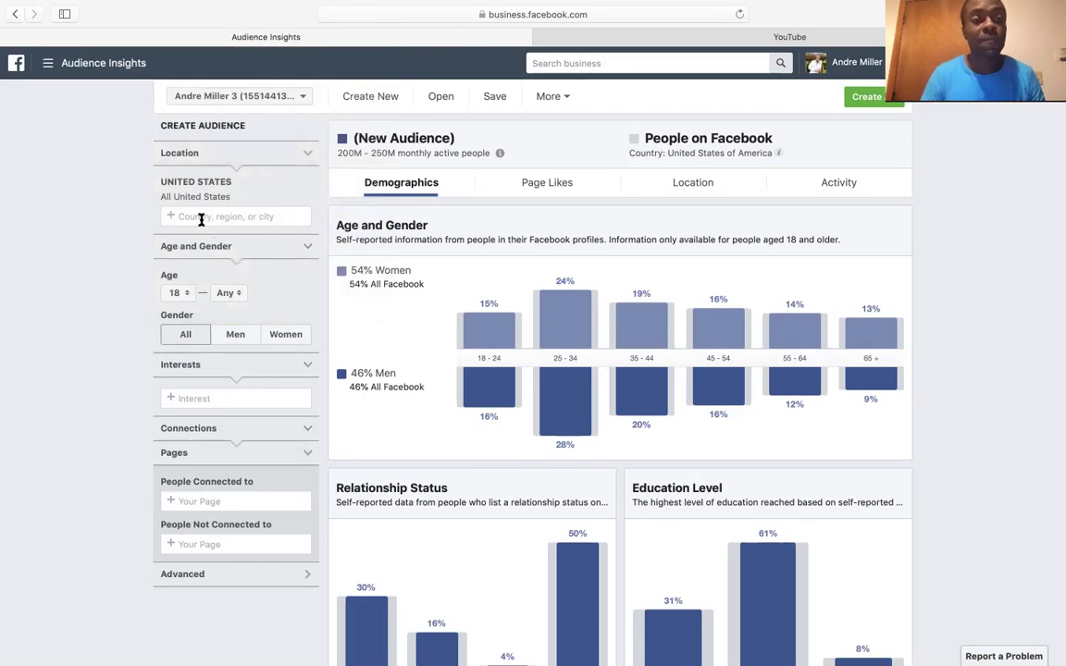
mouse_move(307, 201)
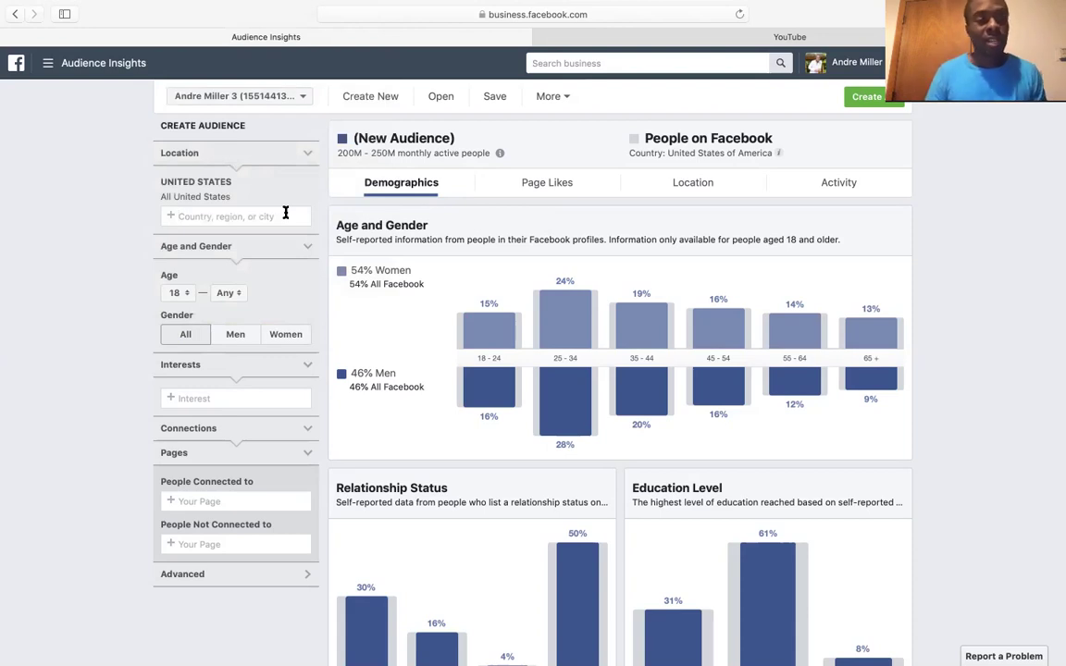
click(191, 300)
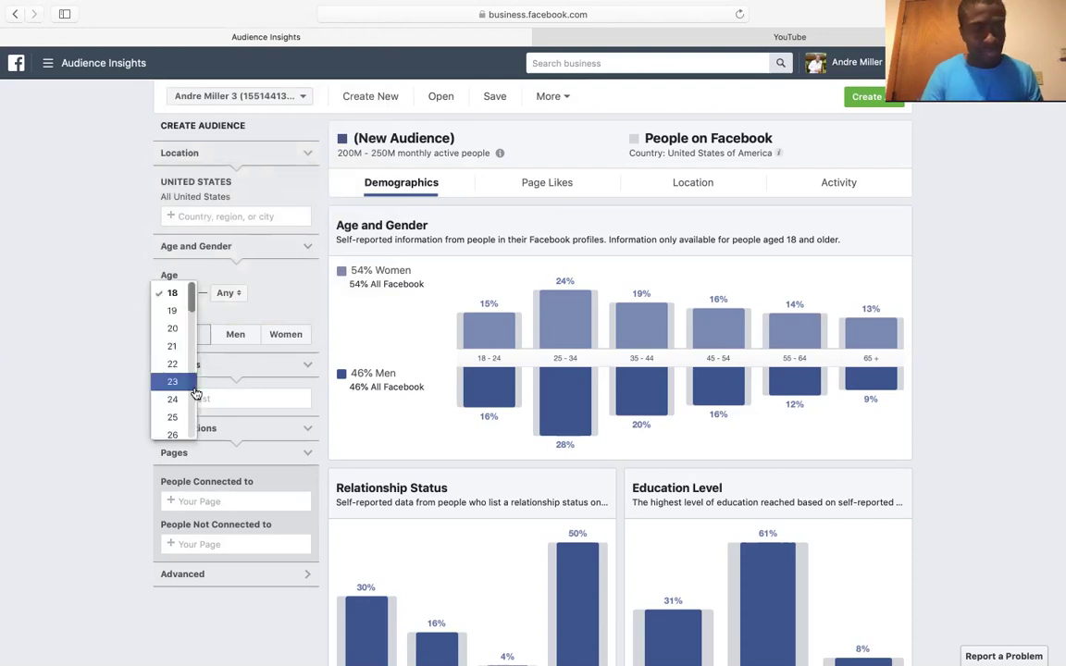
scroll(176, 407, down, 5)
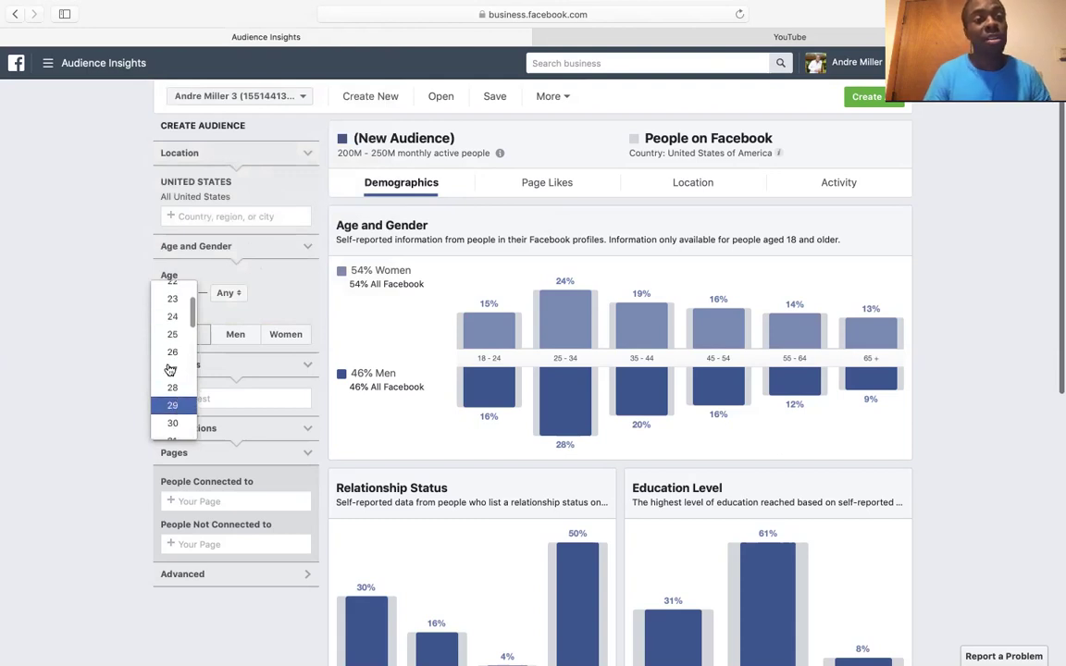
click(173, 334)
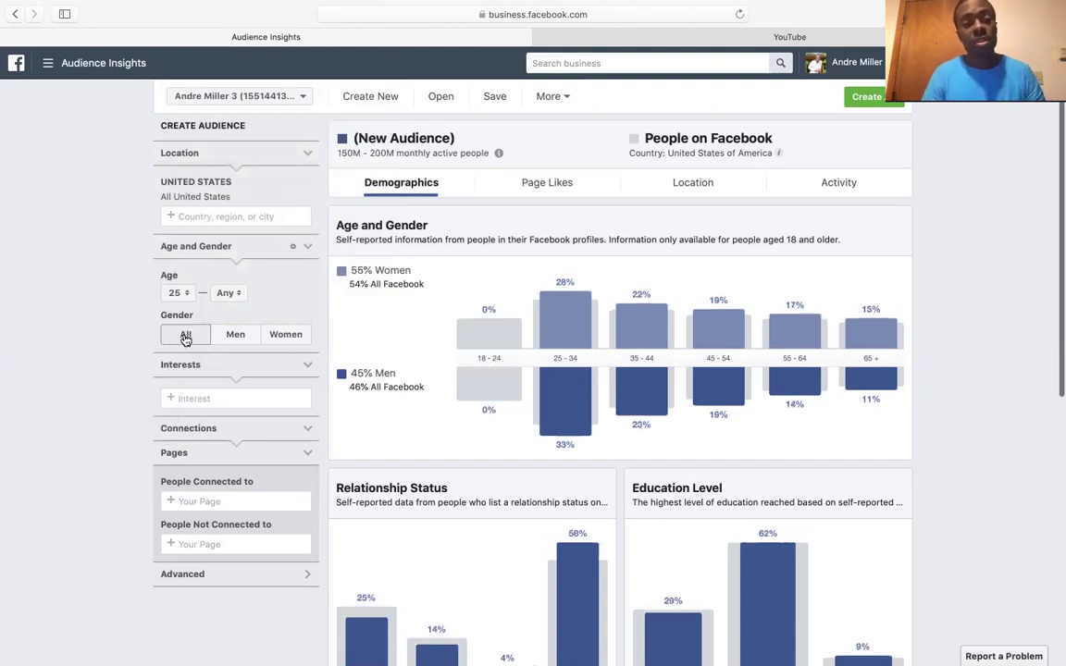
- Add the Weight training interest from the Fitness and wellness category to the audience
click(206, 396)
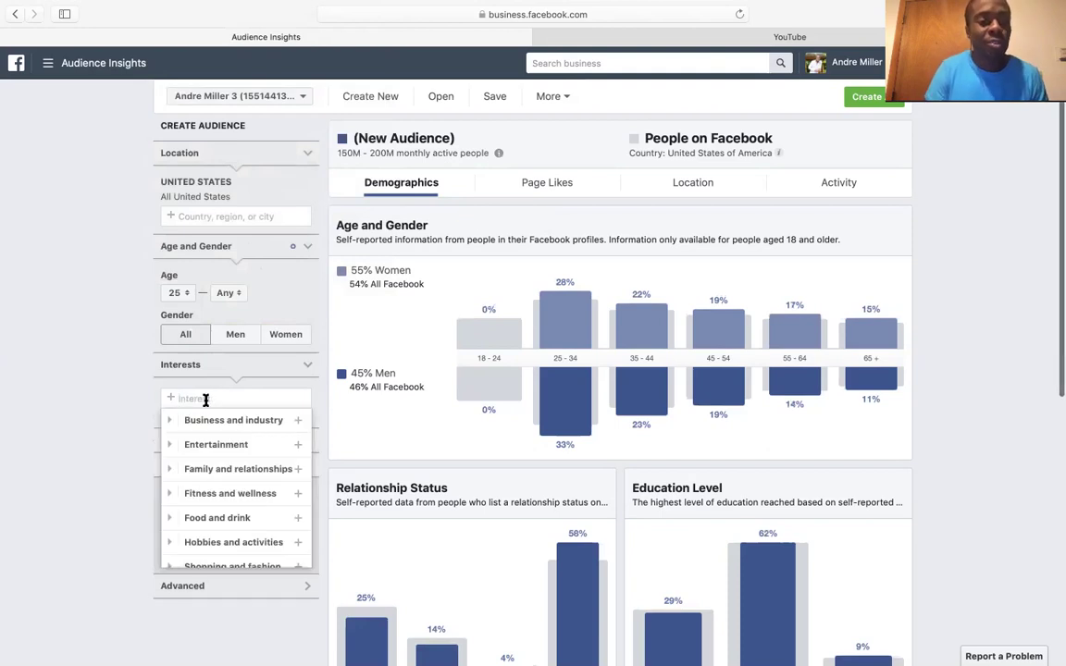
scroll(205, 396, down, 2)
scroll(227, 432, down, 2)
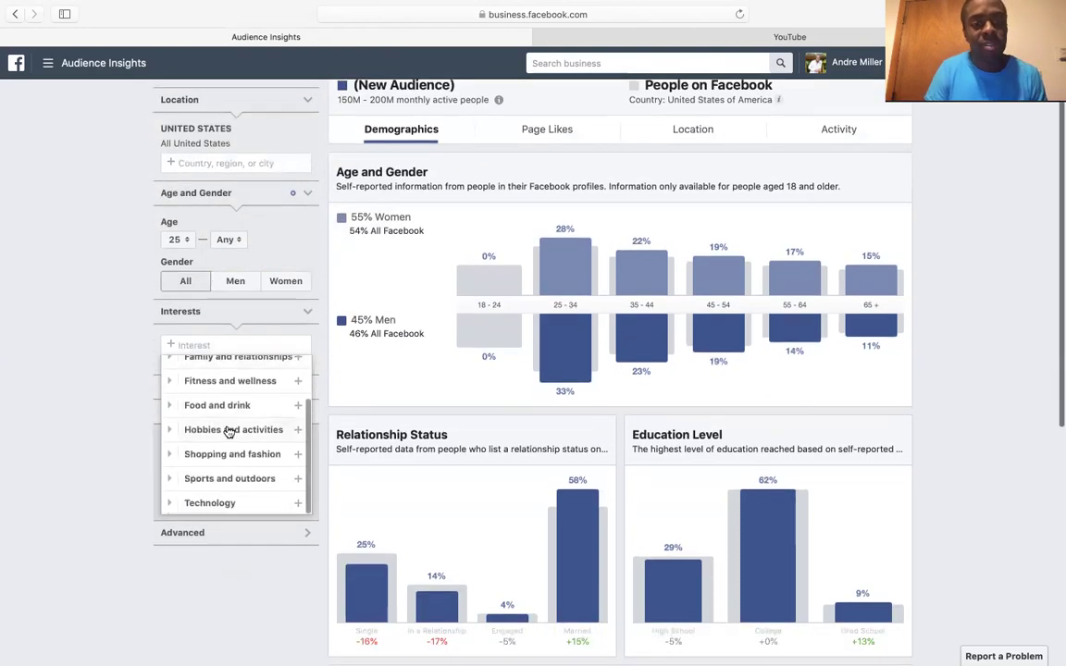
scroll(229, 432, up, 1)
click(169, 394)
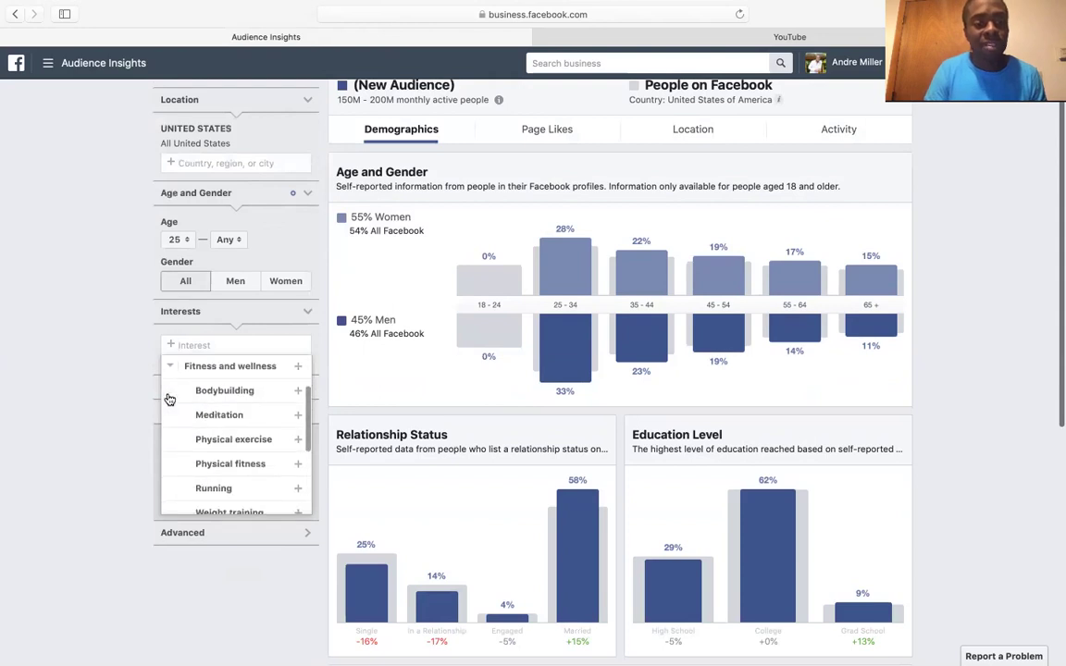
scroll(246, 400, down, 1)
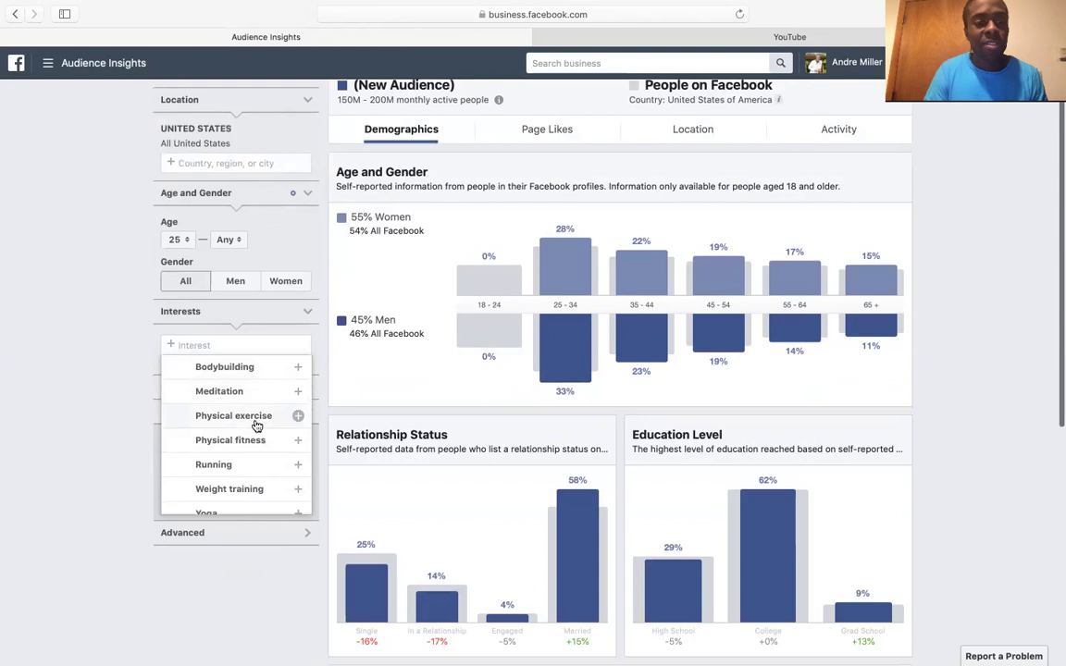
scroll(241, 451, down, 2)
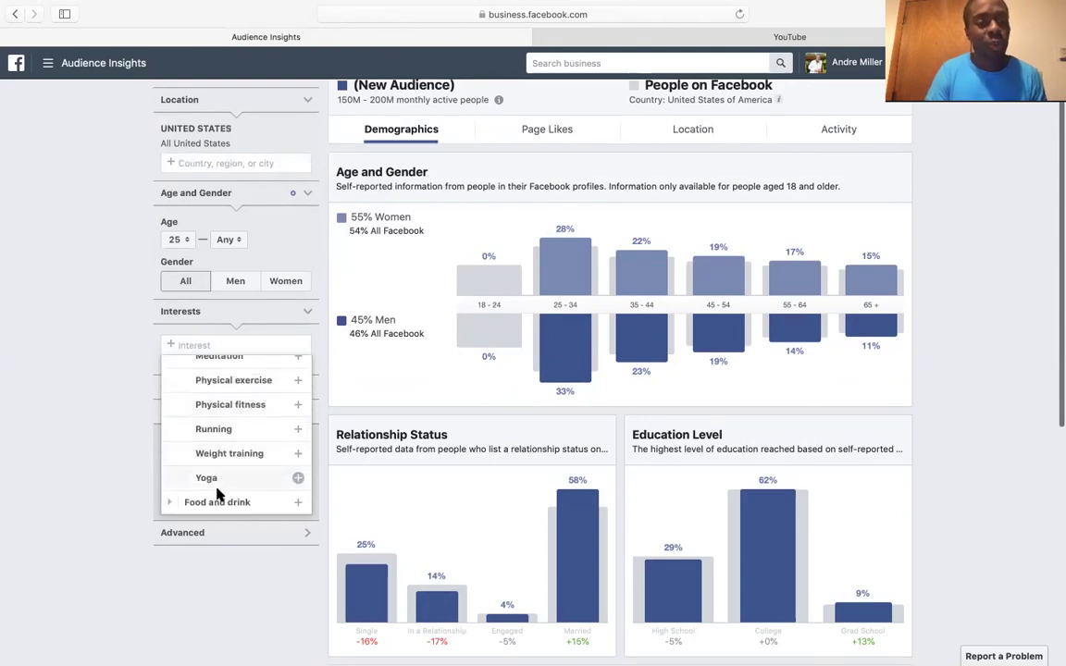
scroll(238, 491, down, 2)
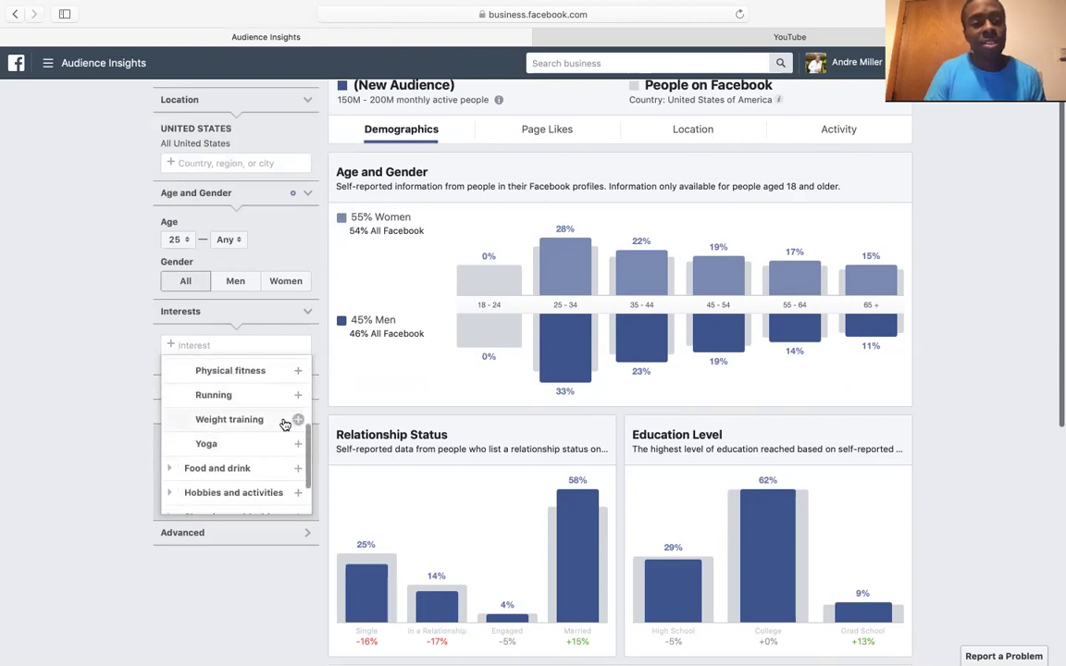
click(280, 422)
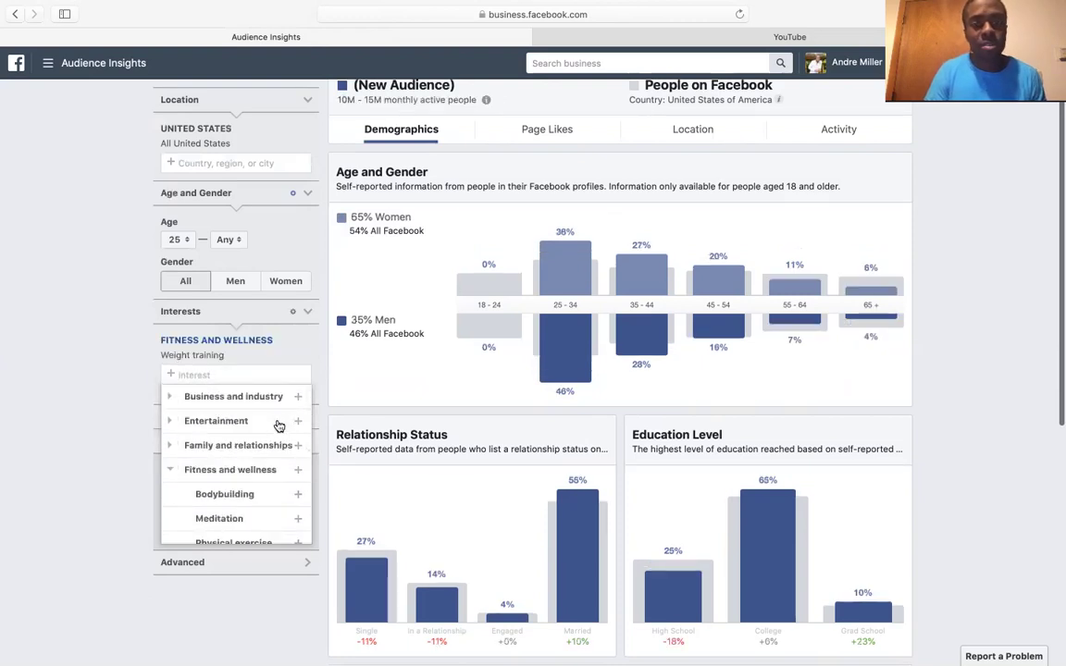
scroll(335, 388, up, 2)
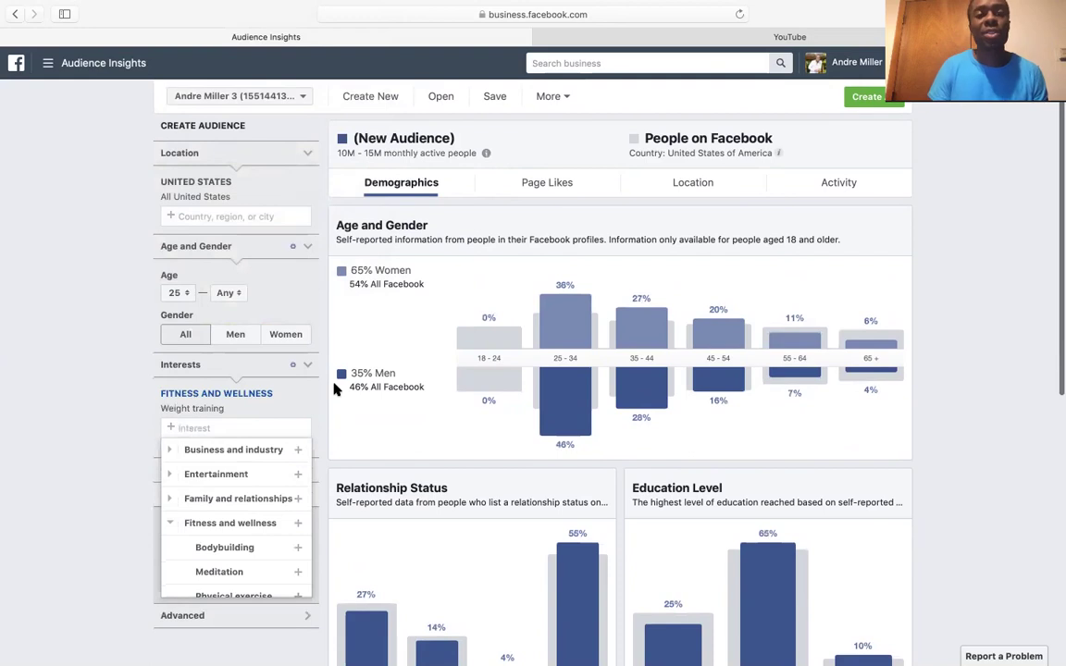
click(101, 326)
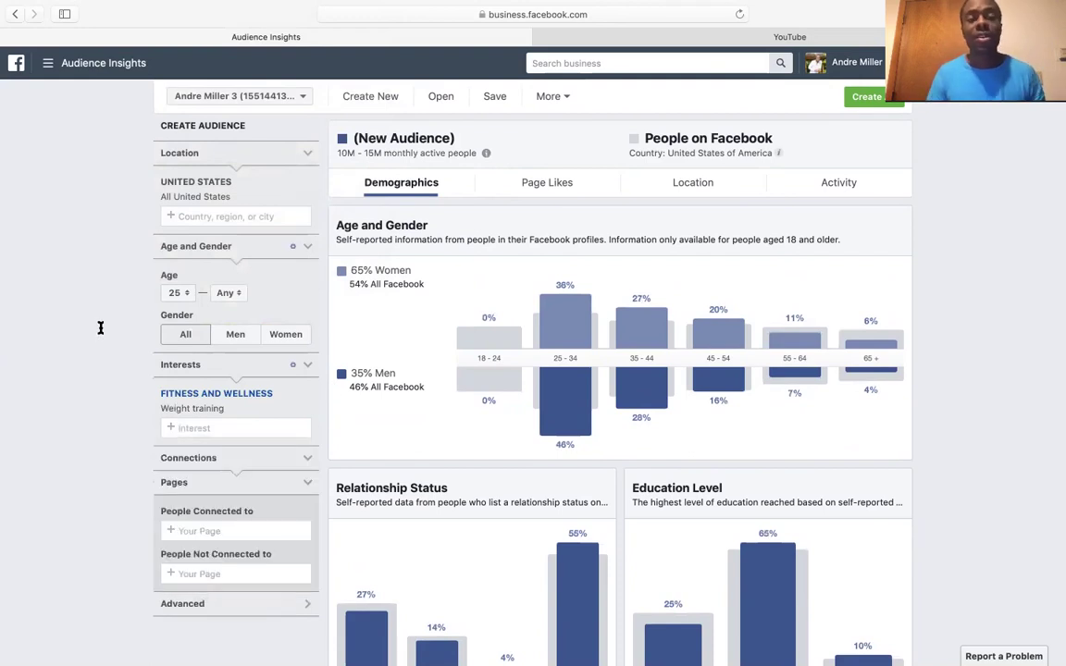
- Examine the audience's demographic charts, then its top categories and the Facebook pages ranked under Page Likes
scroll(123, 375, down, 4)
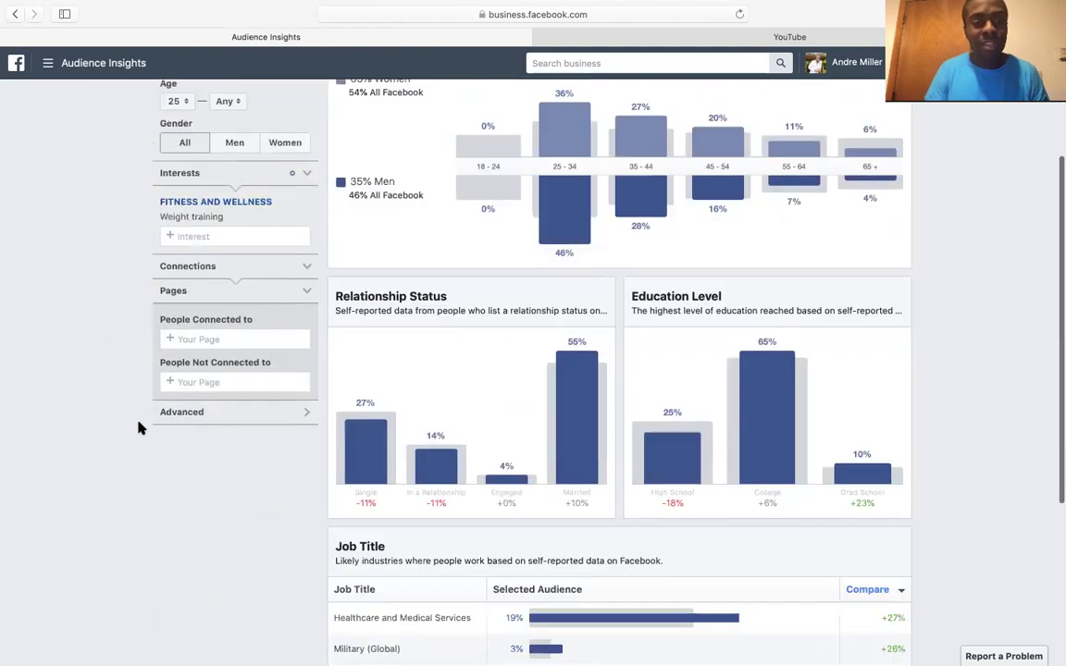
scroll(159, 416, up, 4)
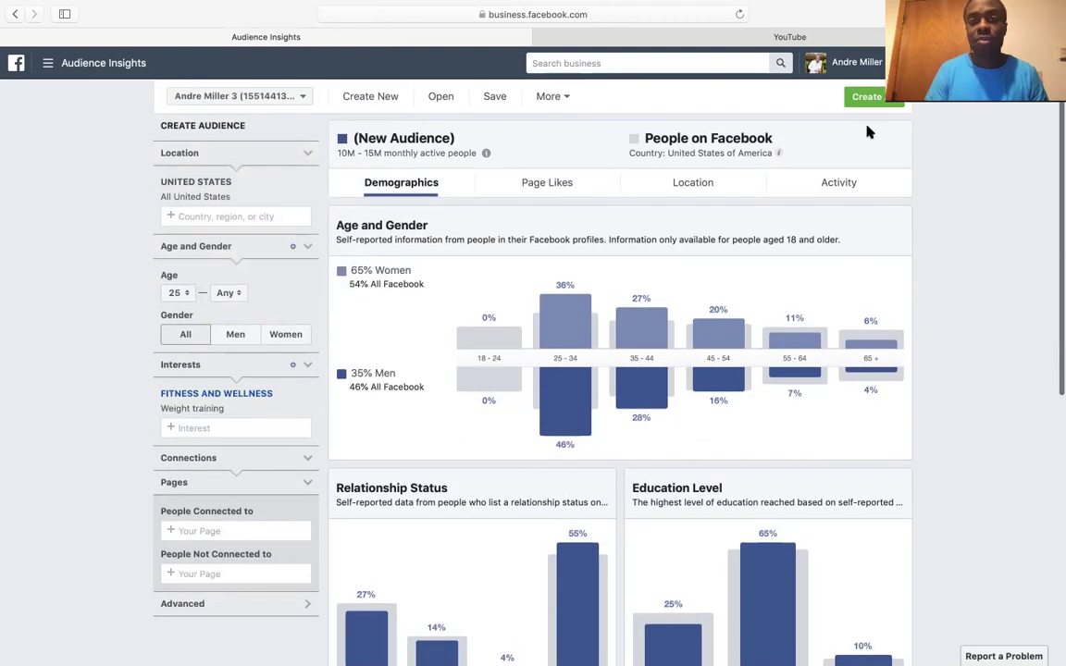
click(556, 189)
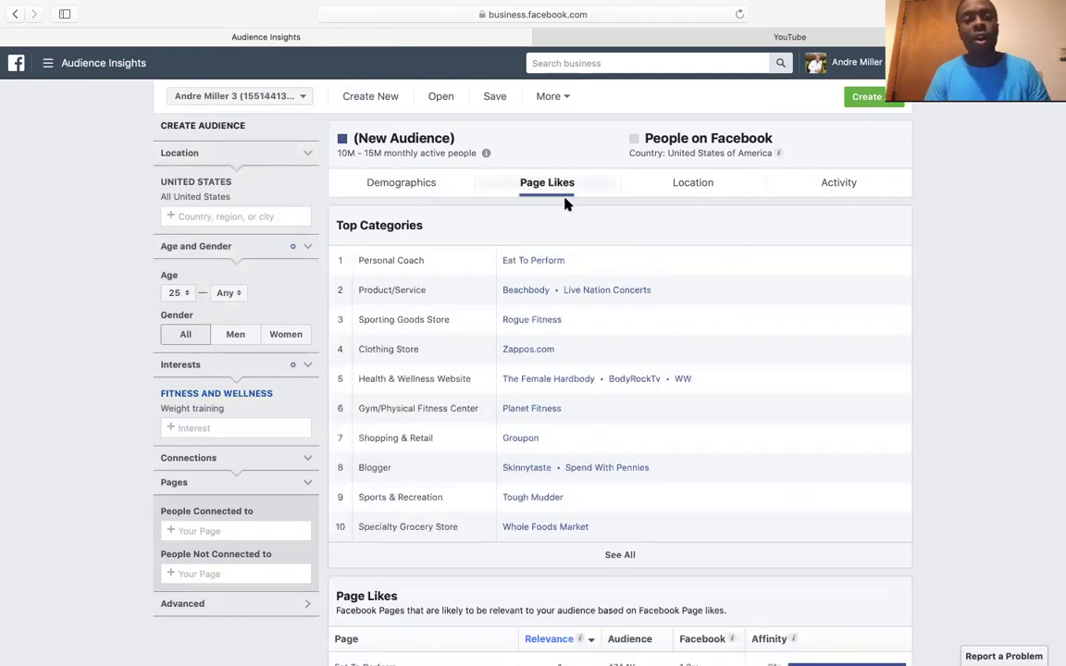
scroll(553, 366, down, 2)
scroll(552, 368, down, 1)
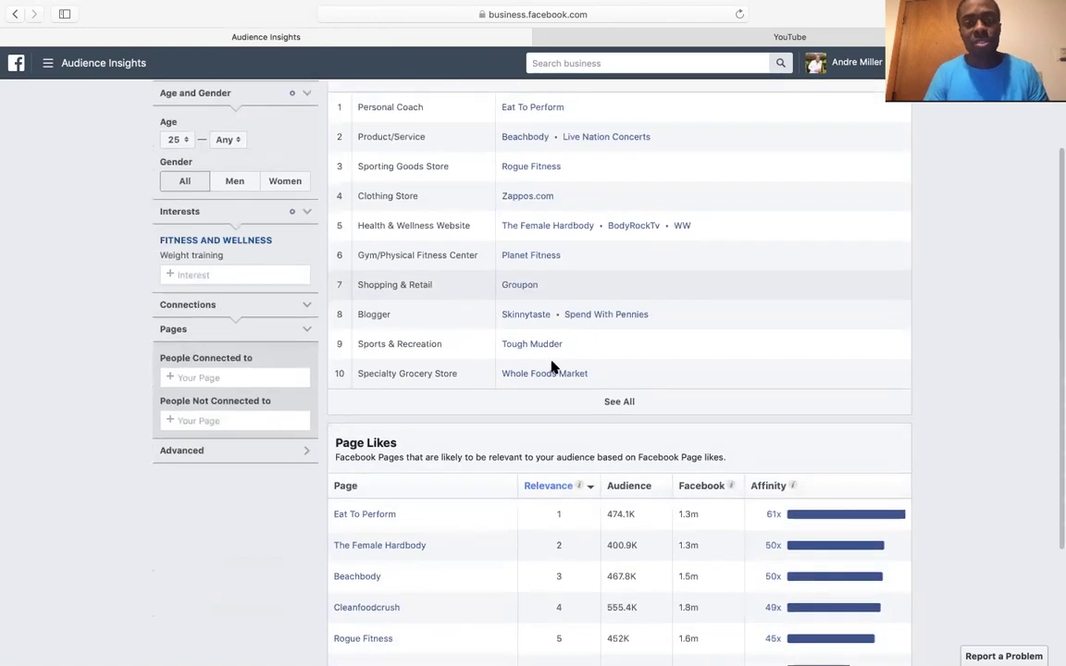
scroll(553, 367, up, 1)
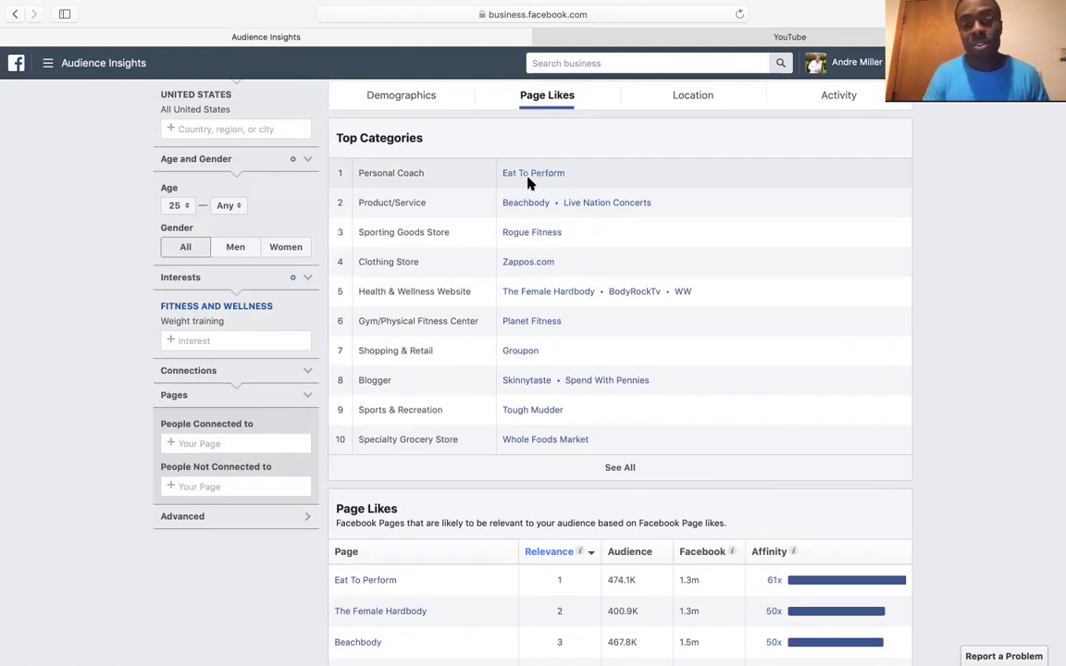
scroll(500, 376, down, 5)
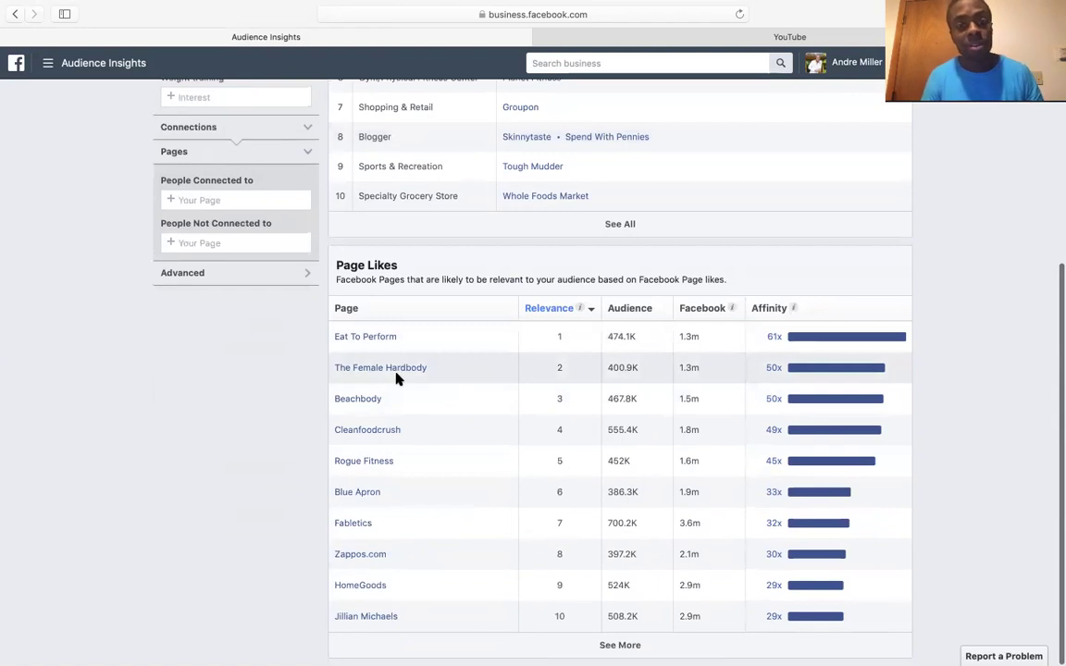
mouse_move(361, 404)
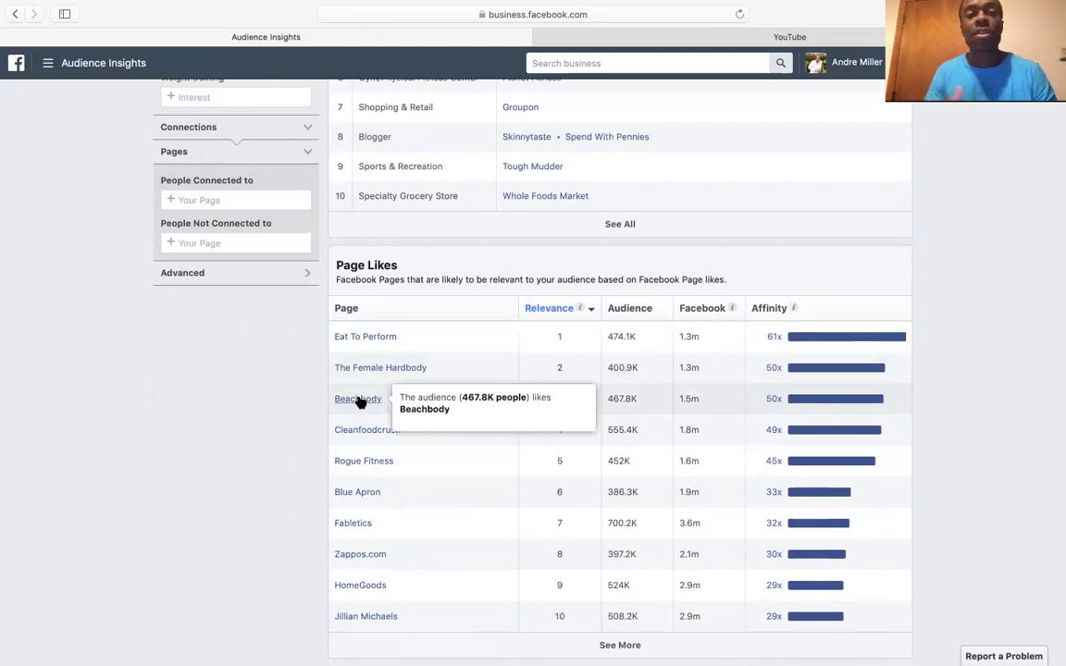
scroll(361, 404, up, 3)
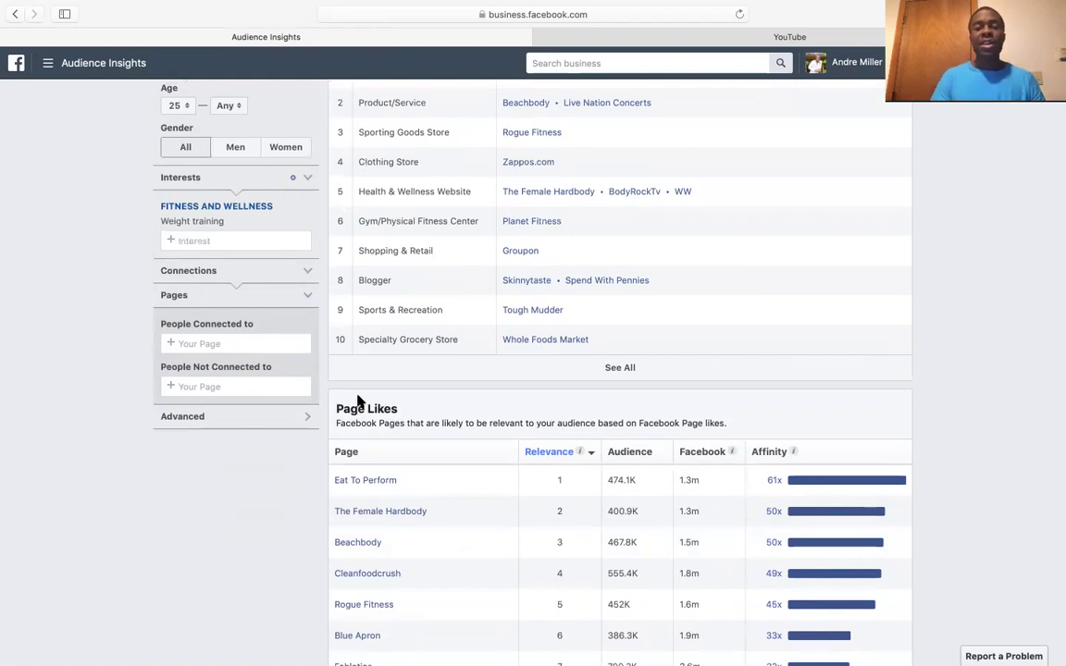
- Search the interests for "beachbody" and add Beachbody as an additional interest of the audience
click(204, 343)
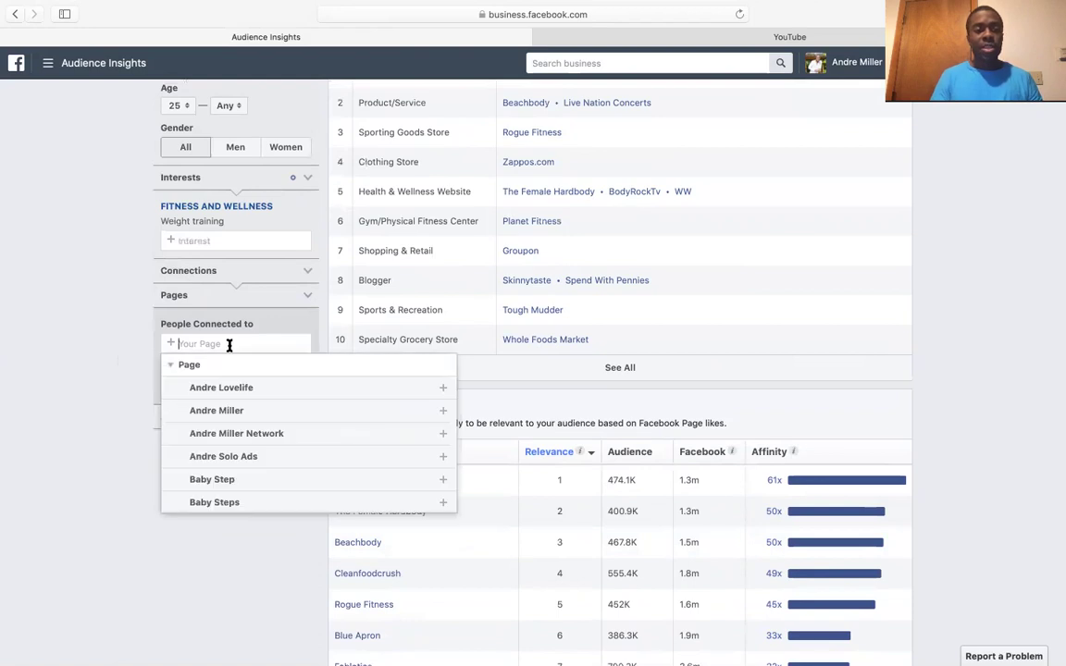
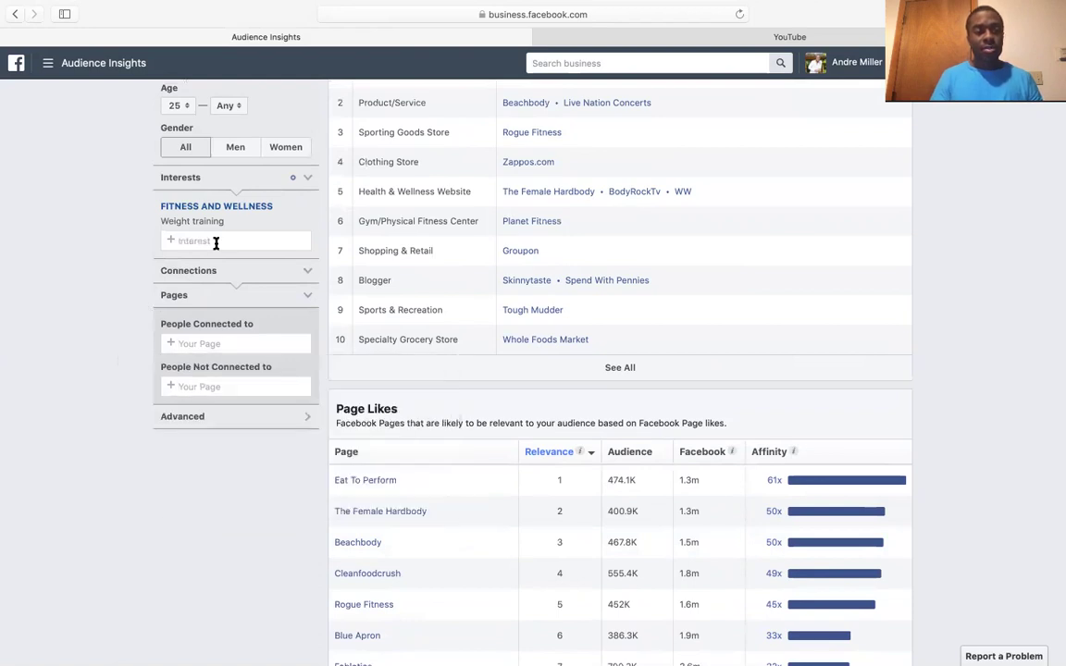
click(217, 240)
text(beach)
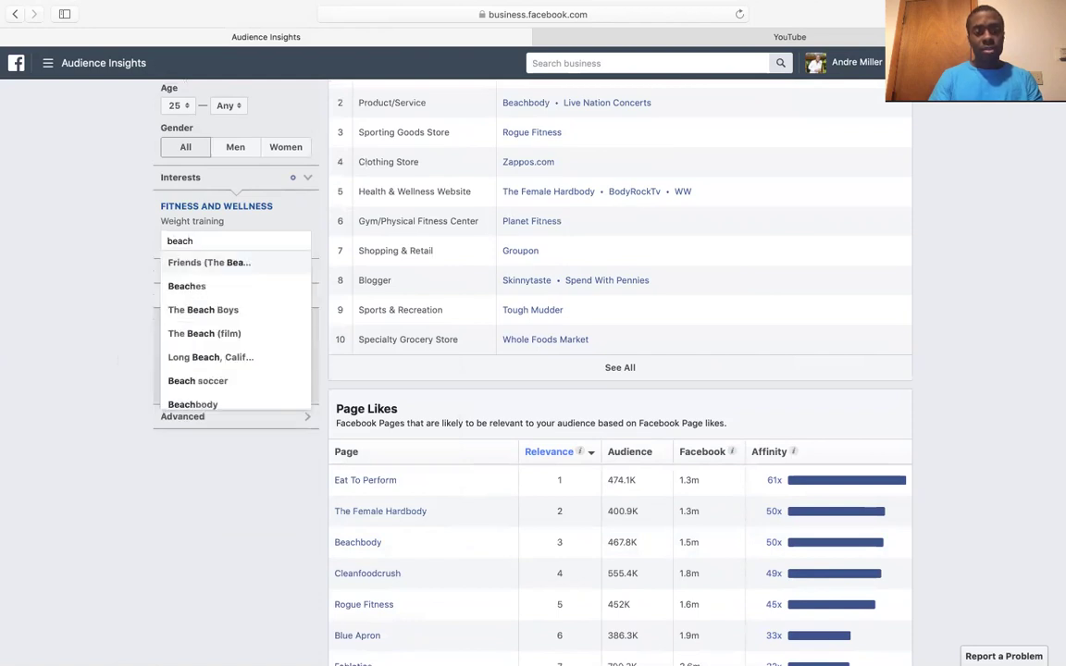
text(body)
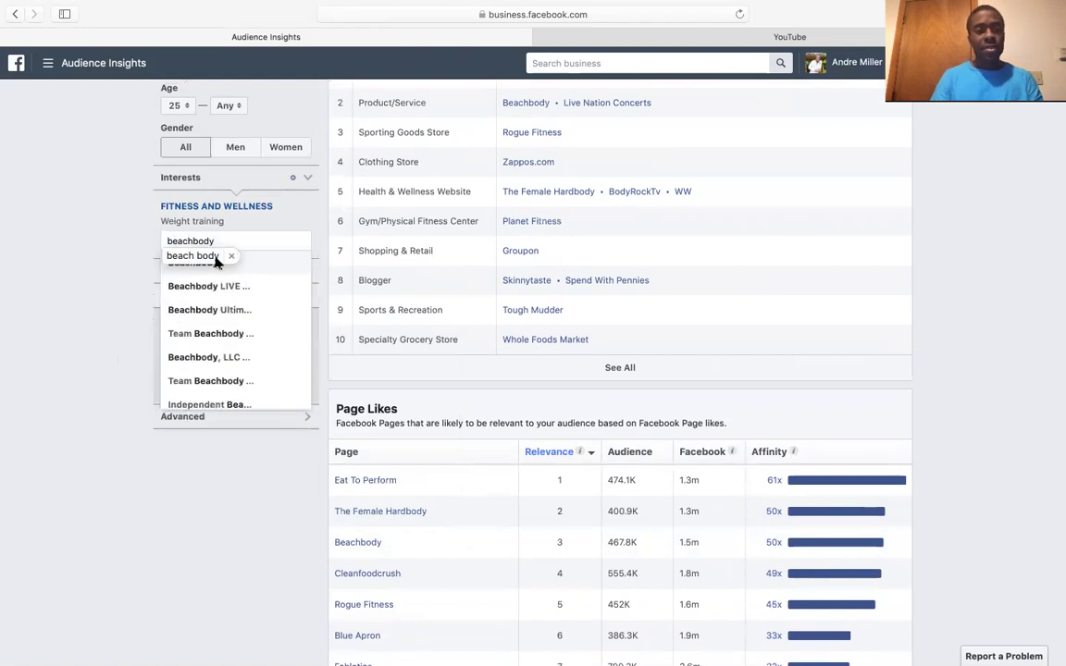
click(224, 262)
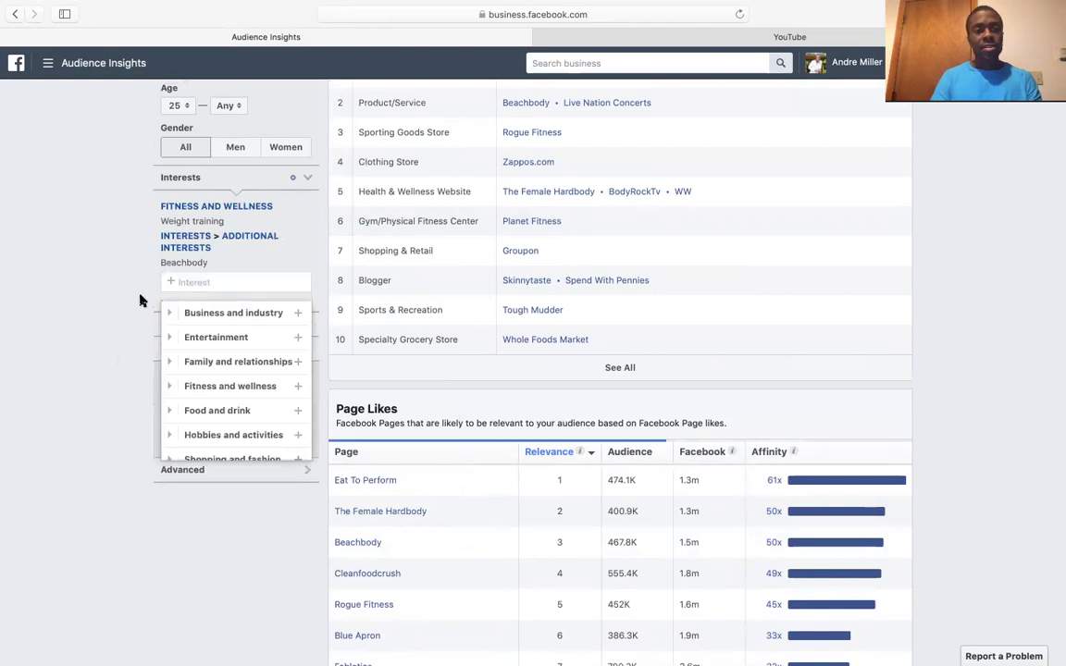
click(112, 312)
- Check the new audience's monthly active people estimate and review its updated Page Likes data
scroll(386, 333, up, 4)
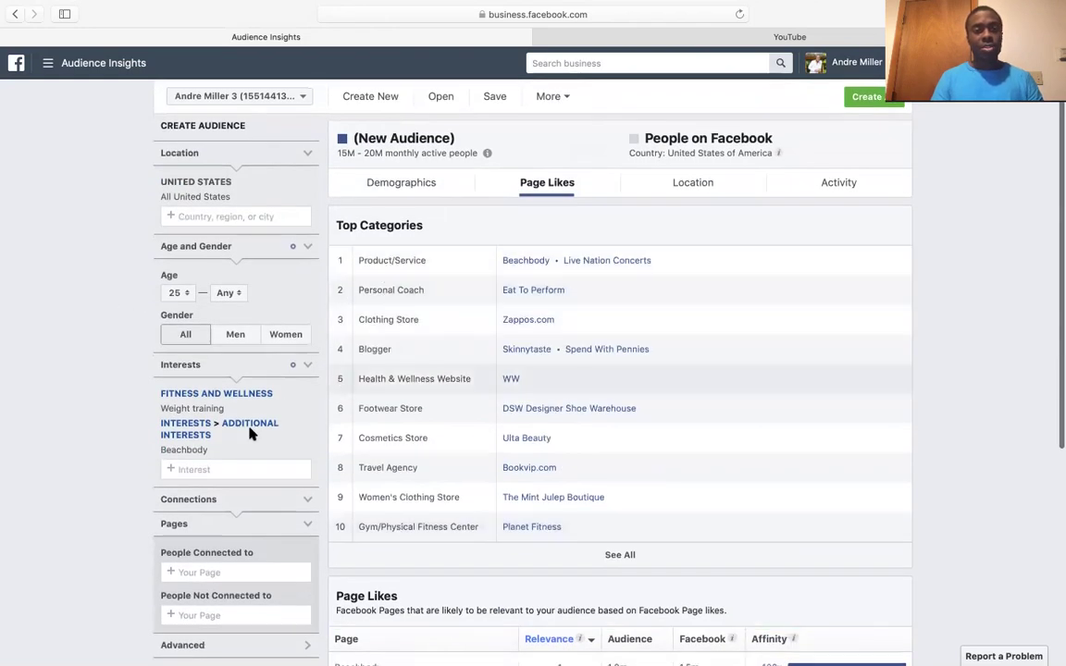
mouse_move(234, 463)
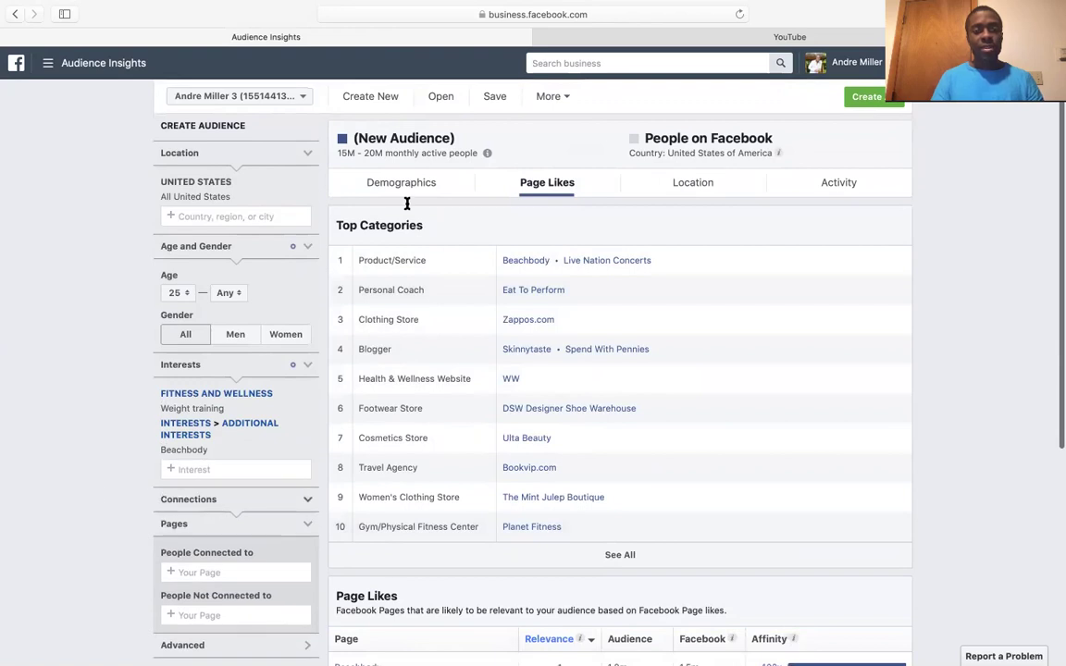
drag(338, 152, 405, 153)
click(487, 153)
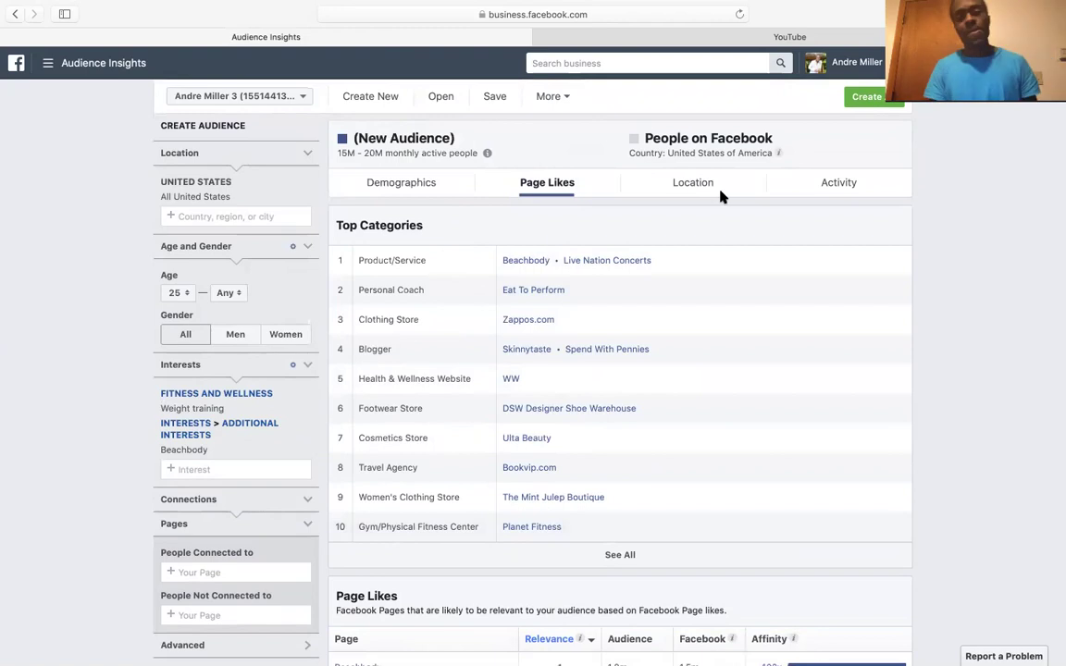
scroll(768, 329, down, 5)
scroll(768, 328, up, 5)
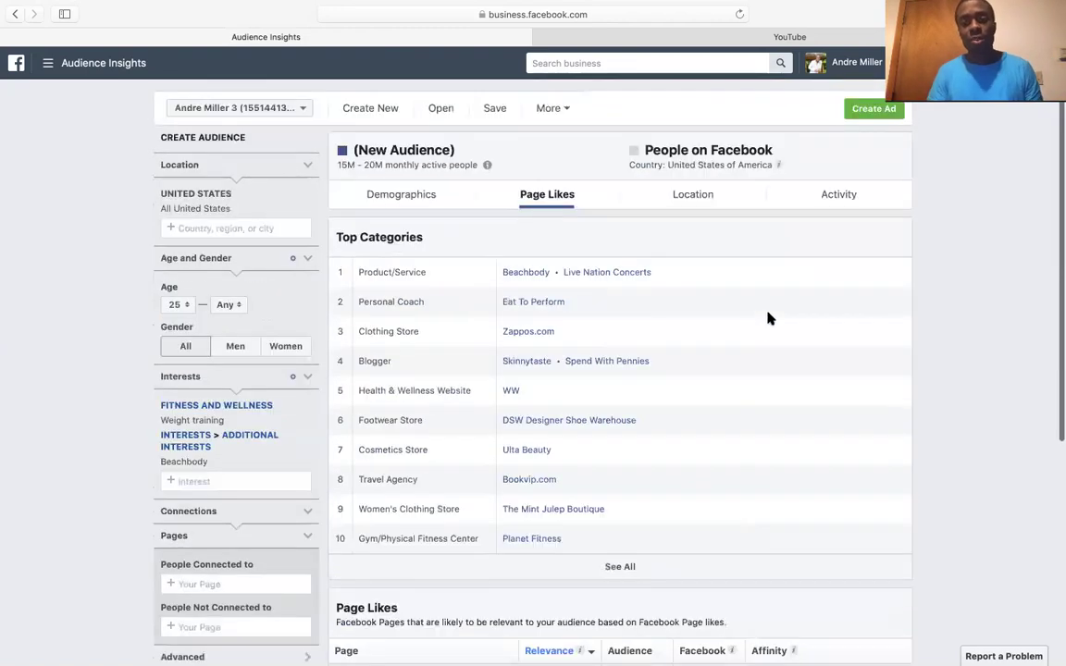
- Review the audience's activity and device data, then start creating an ad for it with the Ad Create Tool
click(821, 183)
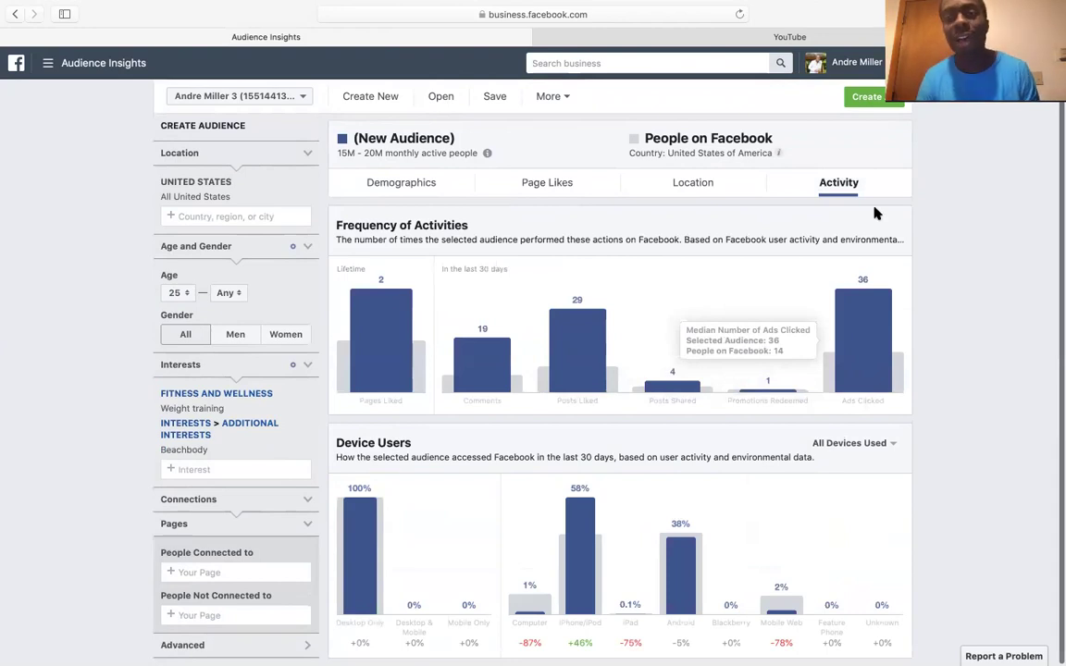
click(870, 98)
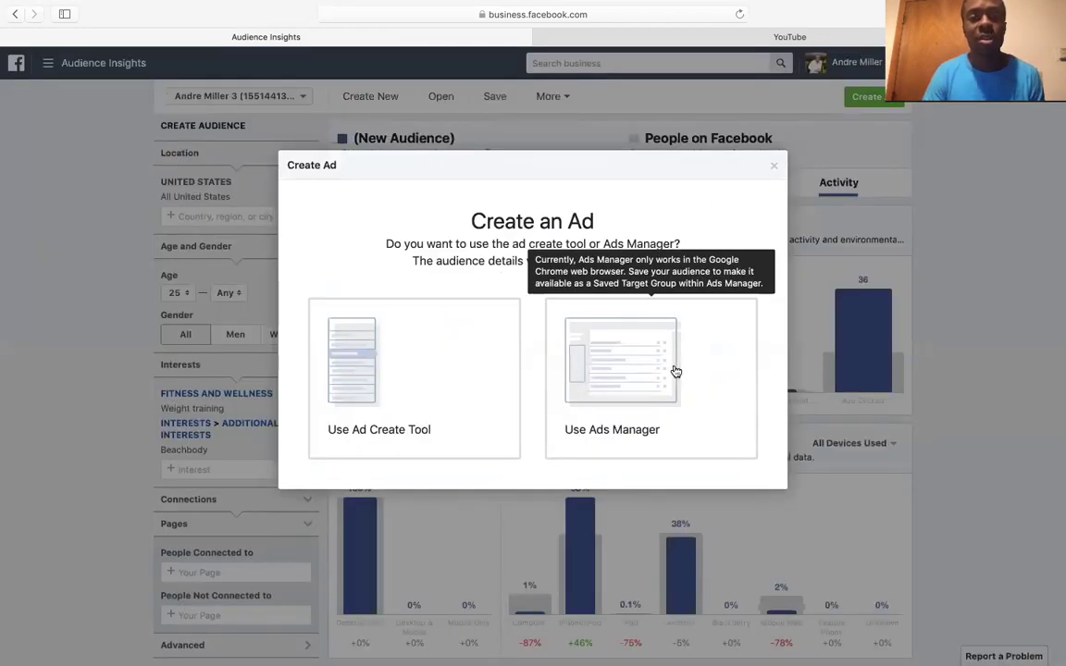
click(450, 340)
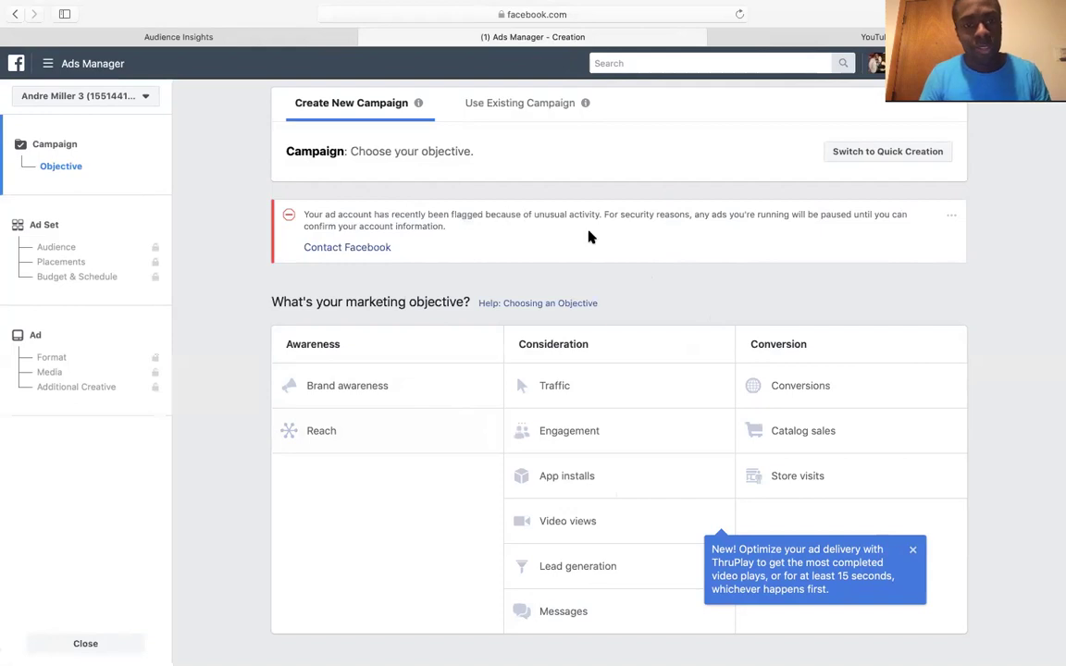
- Dismiss the ThruPlay tip and choose Conversions as the campaign's marketing objective
click(913, 551)
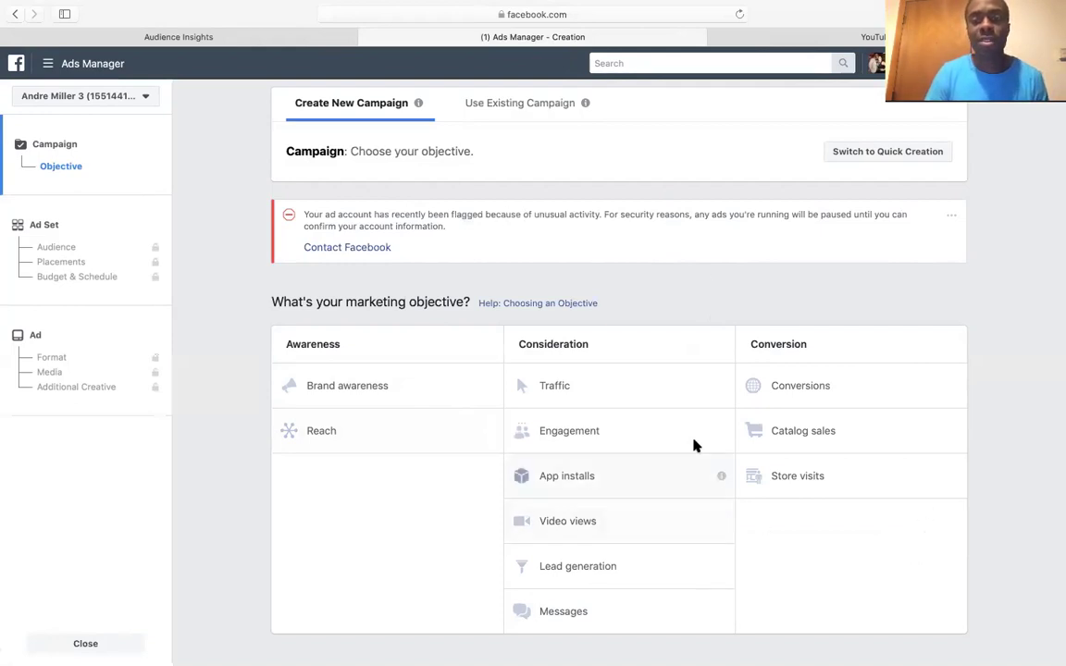
click(804, 393)
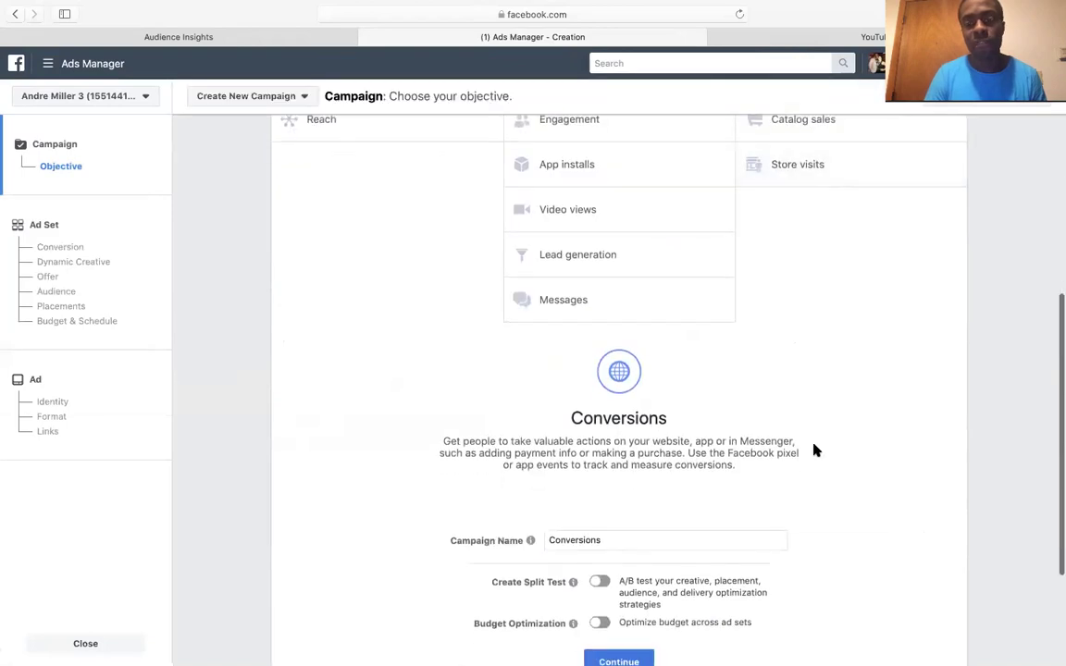
scroll(814, 450, down, 5)
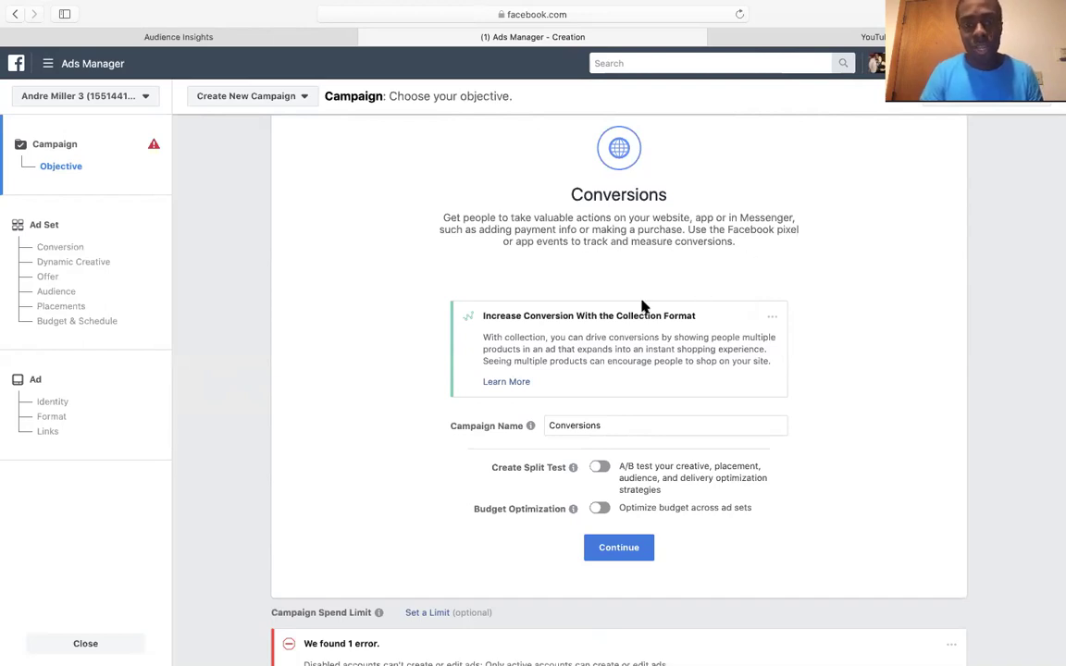
- Name the campaign "Fitness Ad" and enable its split test, continuing to the ad set setup
drag(614, 428, 553, 421)
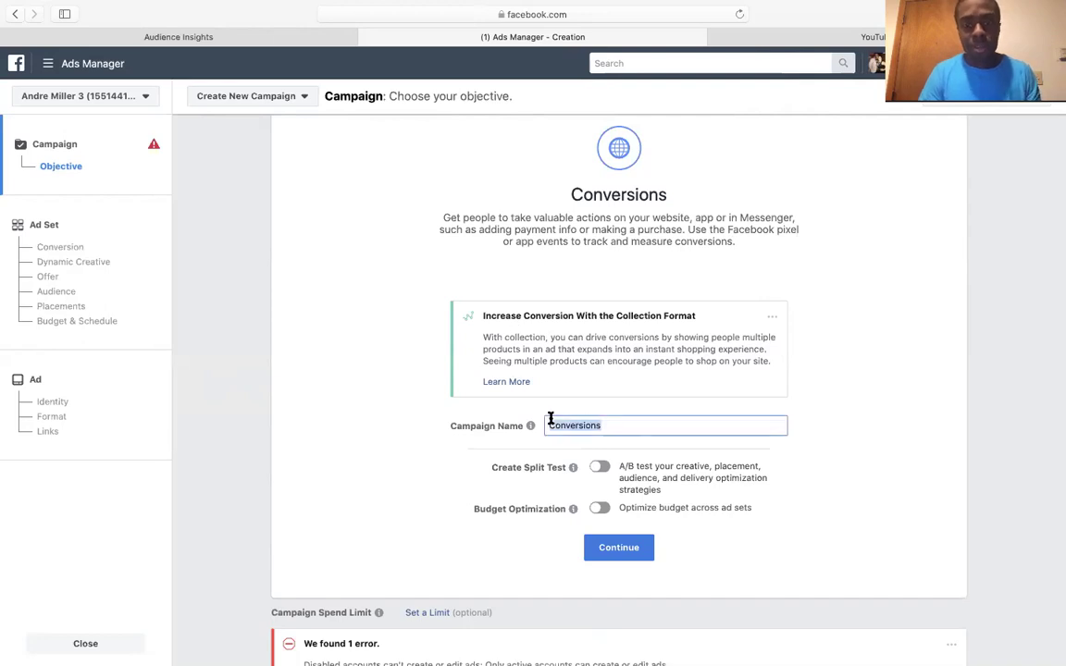
text(Ne)
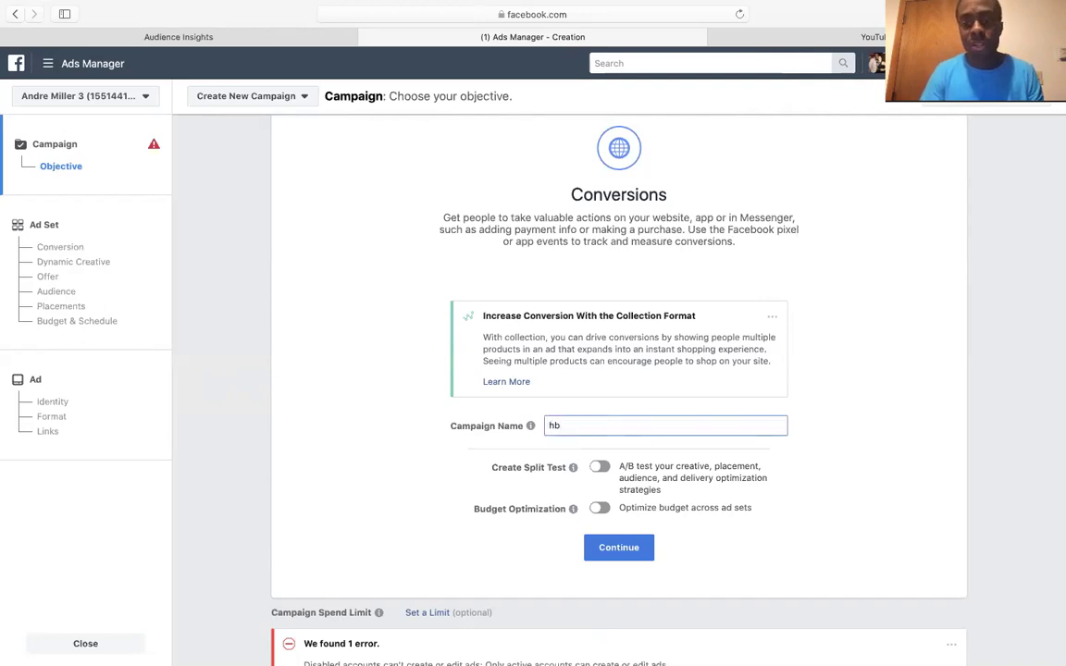
key(BackSpace)
key(BackSpace)
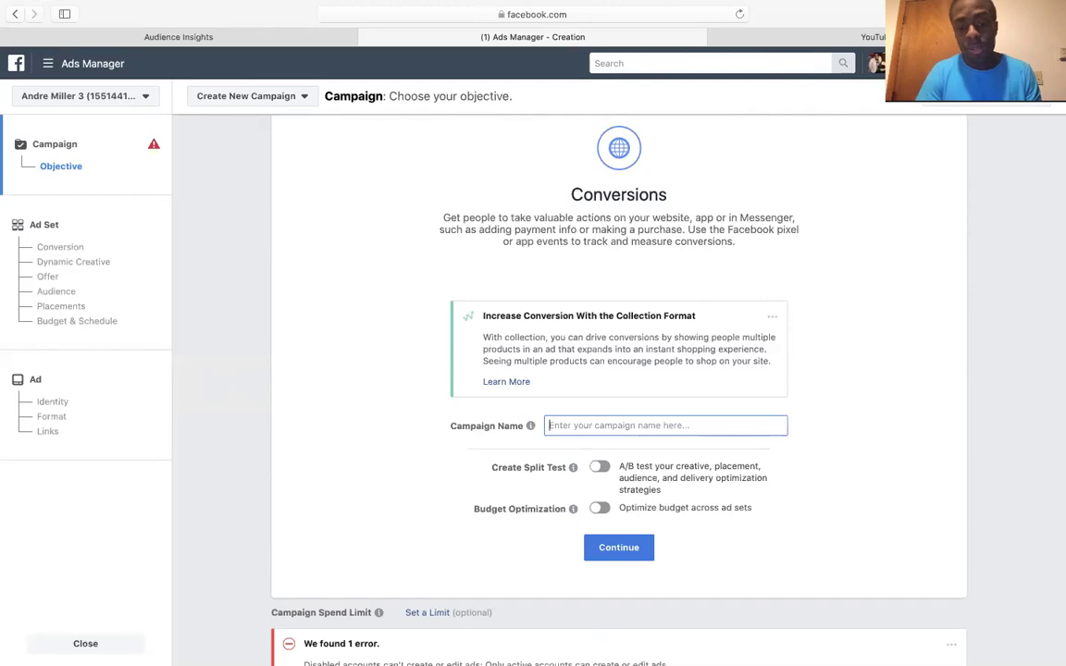
text(Fi)
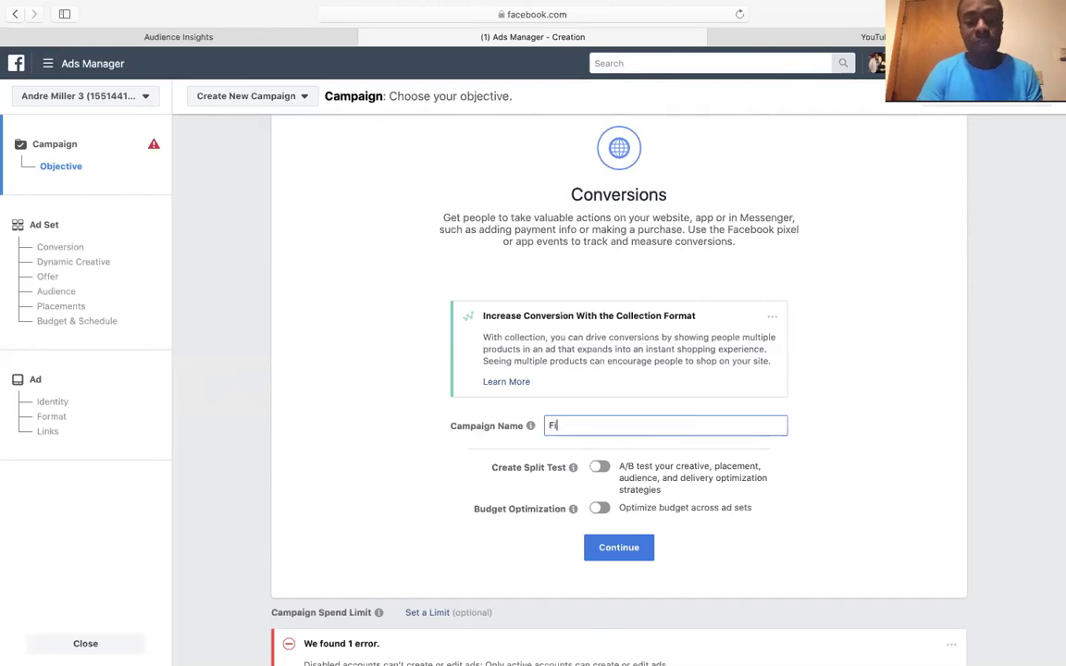
text(tness Ad)
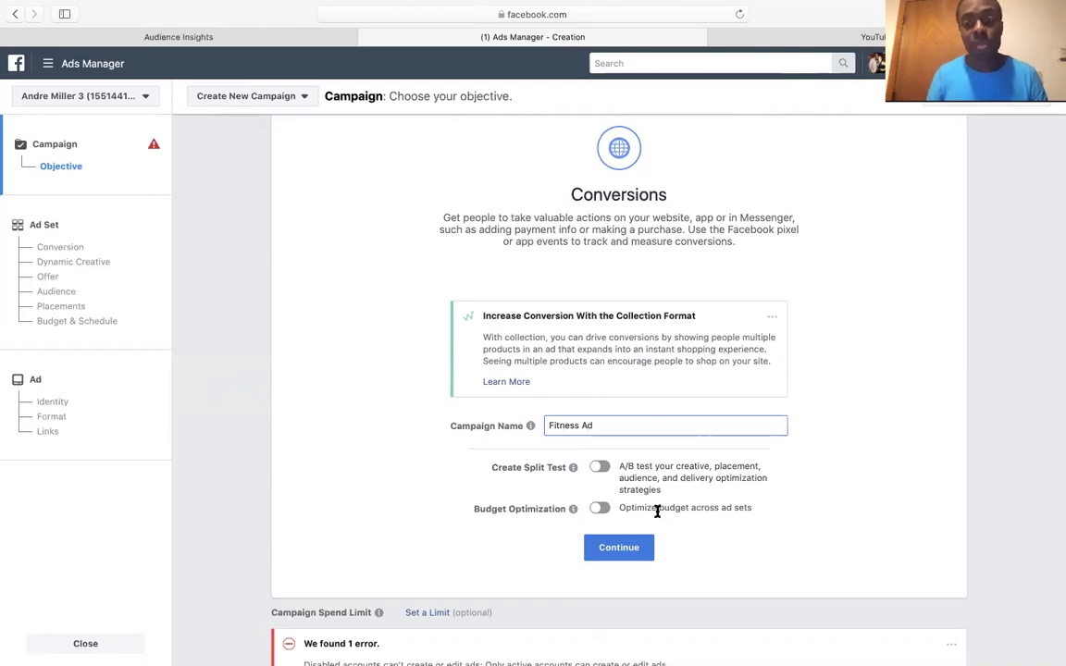
click(604, 470)
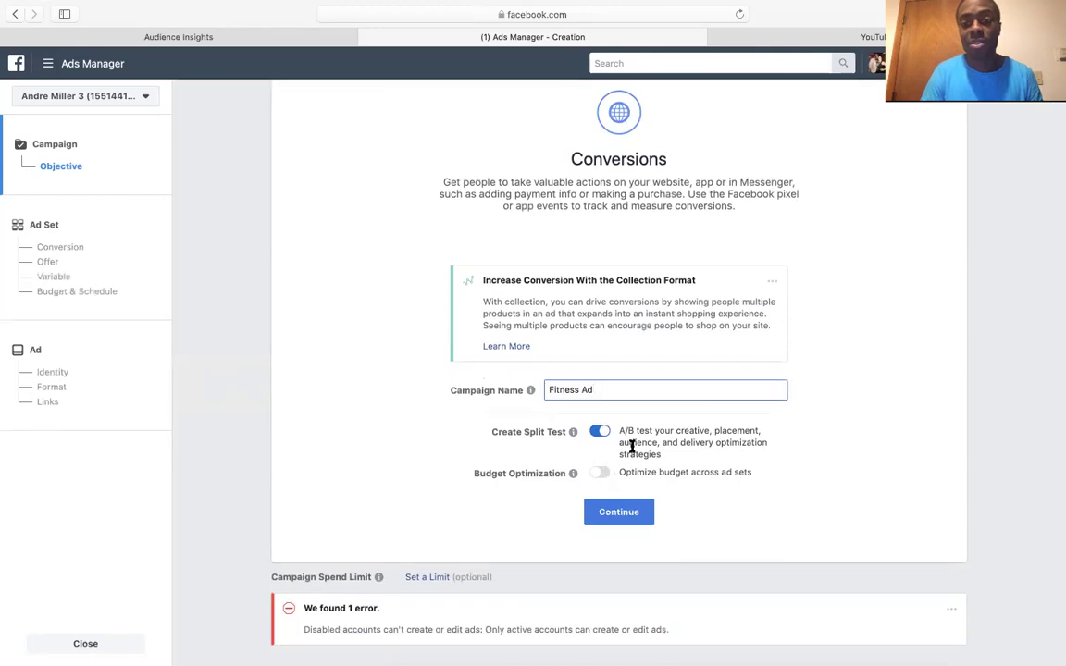
click(619, 513)
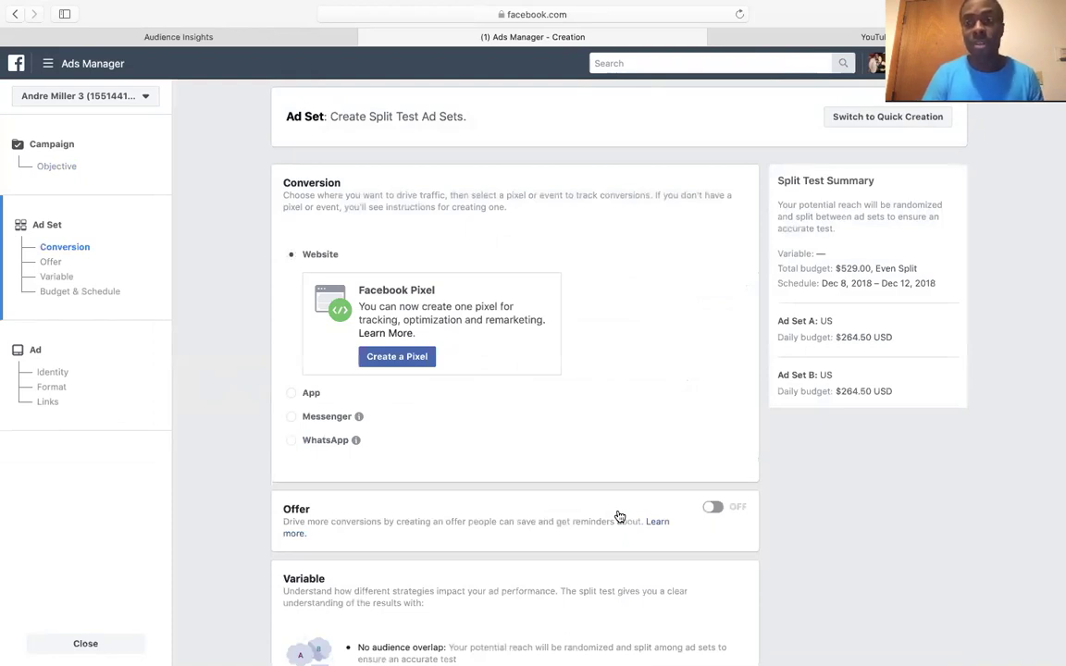
- Review the total budget, schedule and Ad Set A daily budget in the Split Test Summary
triple_click(855, 268)
click(830, 285)
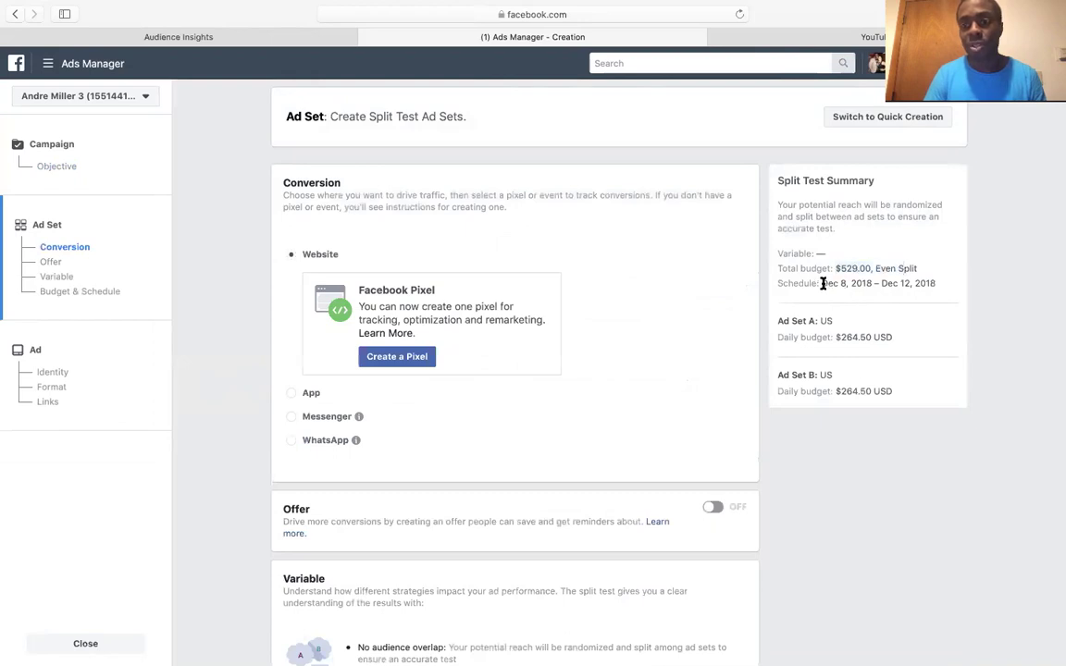
drag(823, 283, 930, 290)
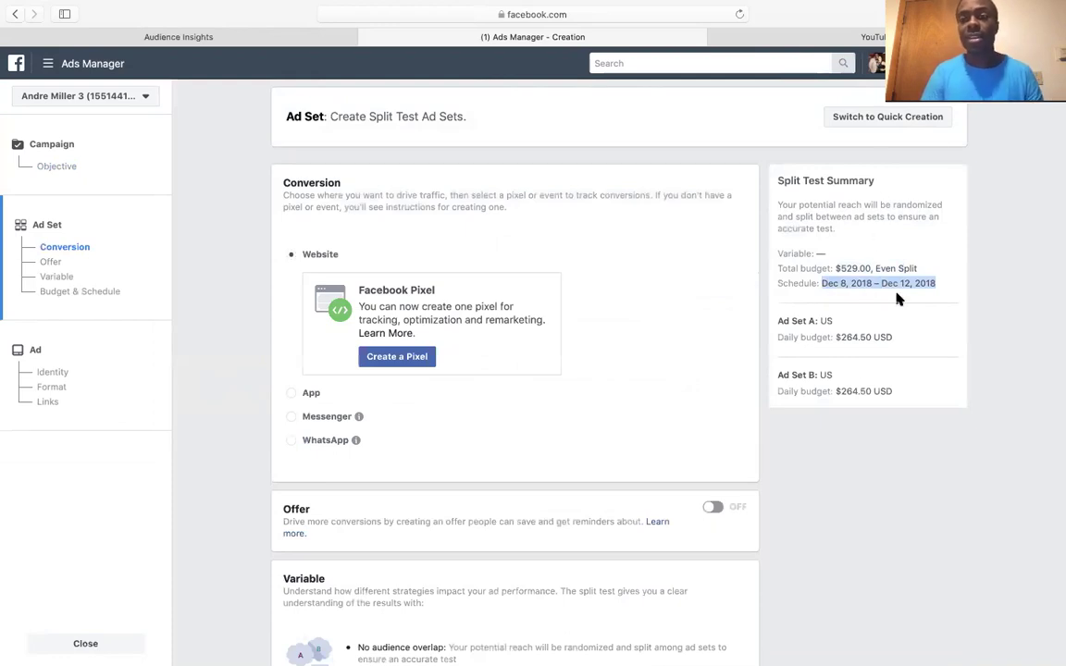
click(896, 301)
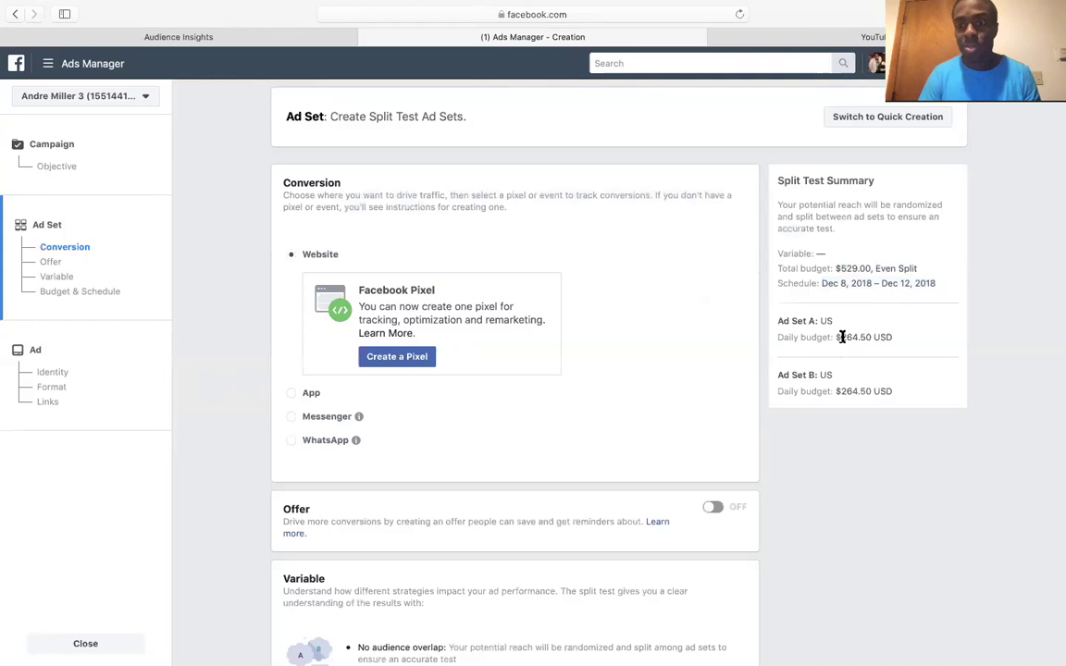
drag(838, 335, 905, 340)
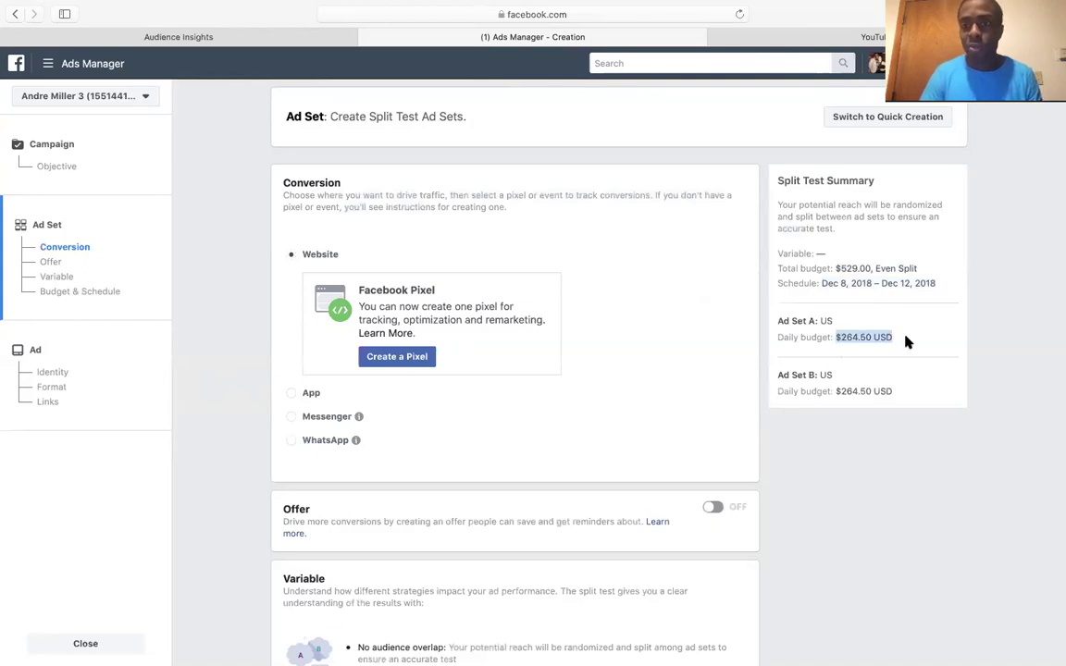
click(906, 343)
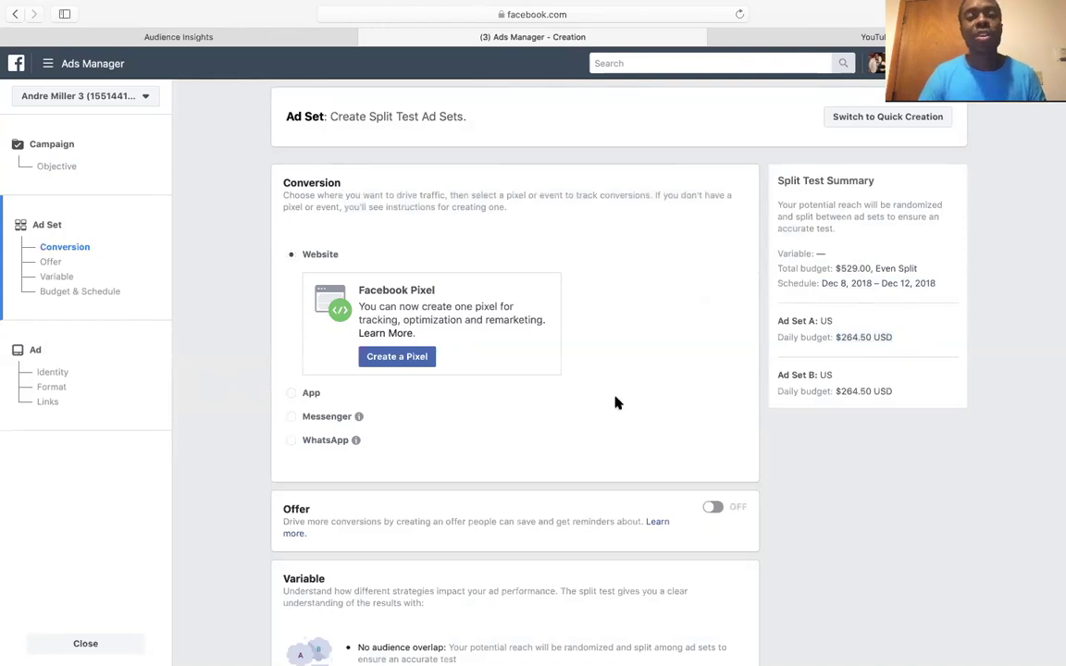
- Examine the Facebook Pixel creation form with its name and website URL fields, then close it without creating a pixel
scroll(618, 402, down, 2)
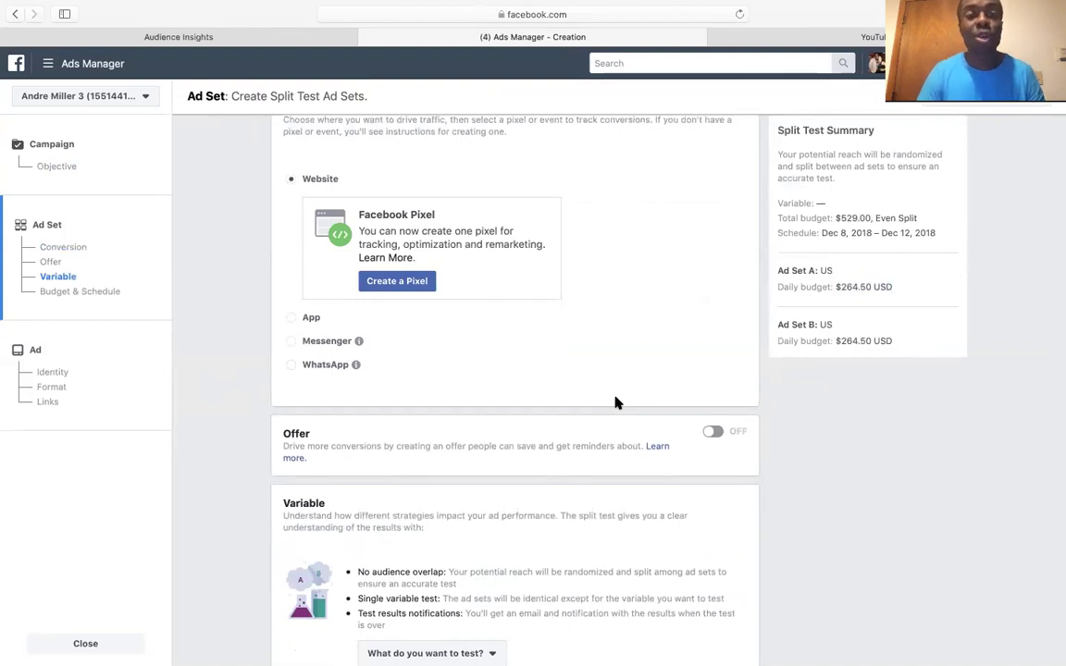
scroll(617, 403, down, 2)
scroll(618, 402, up, 2)
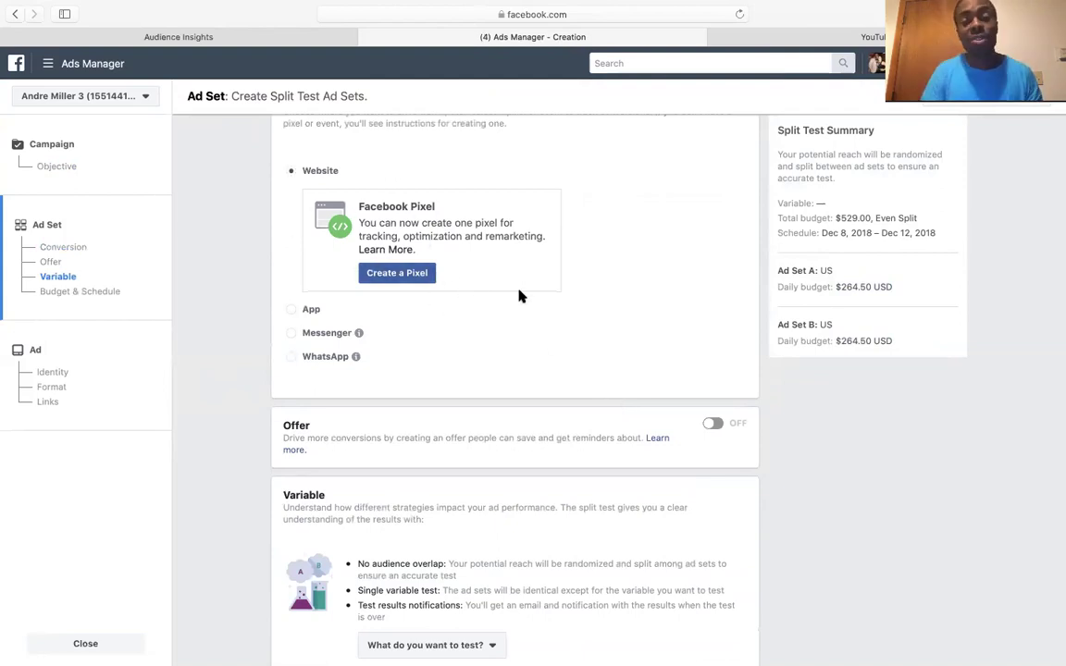
click(381, 276)
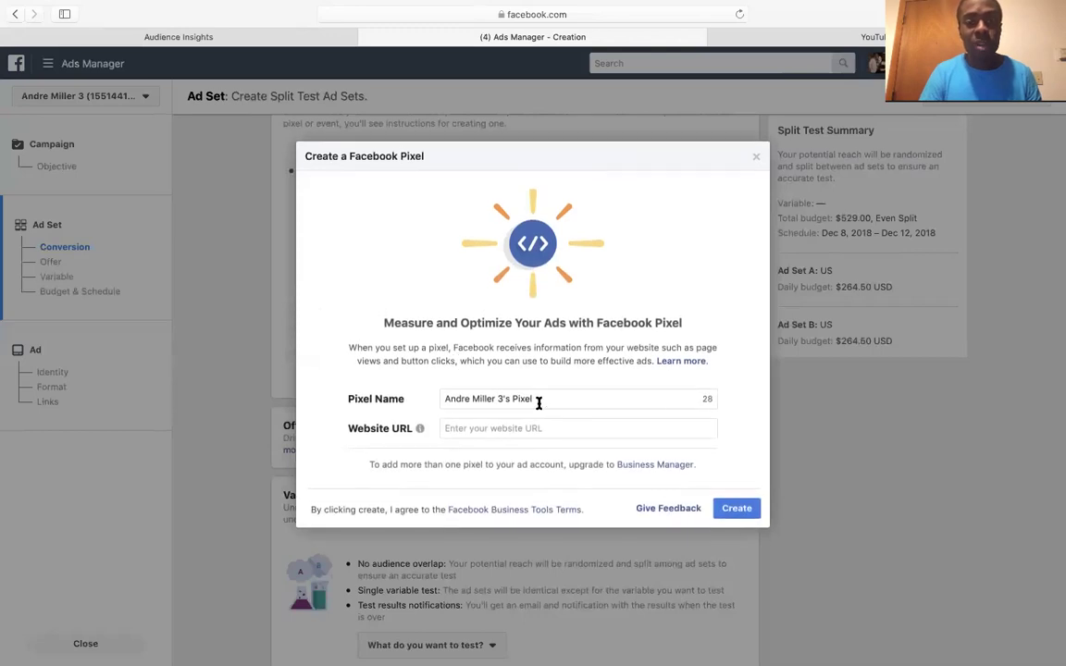
click(497, 430)
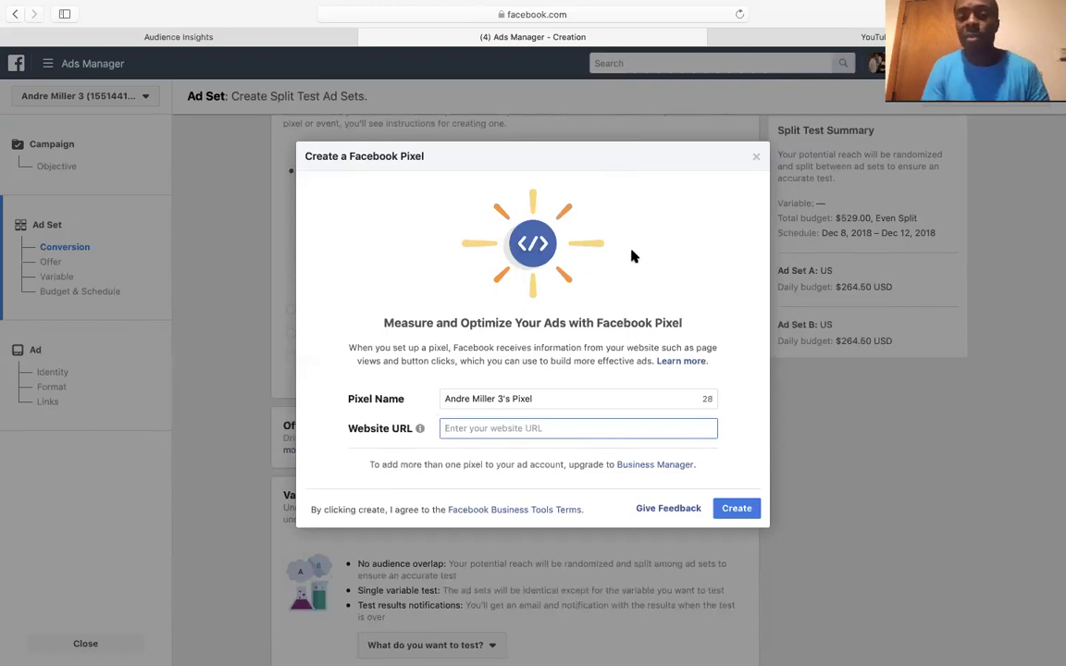
click(757, 161)
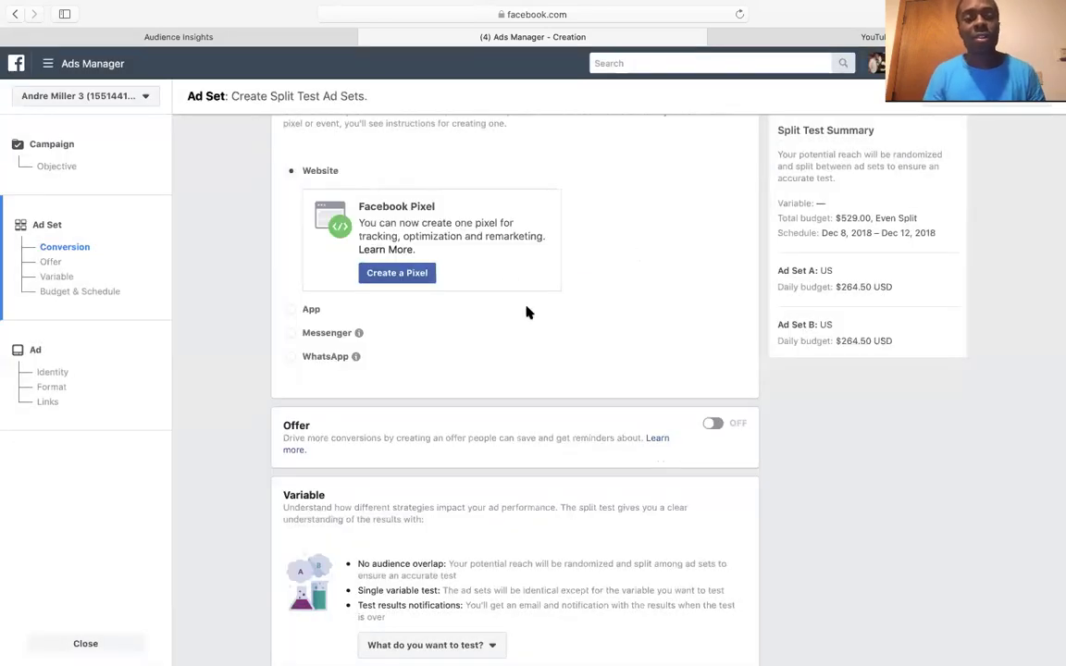
- Set the split test's daily budget to $50
scroll(526, 312, down, 1)
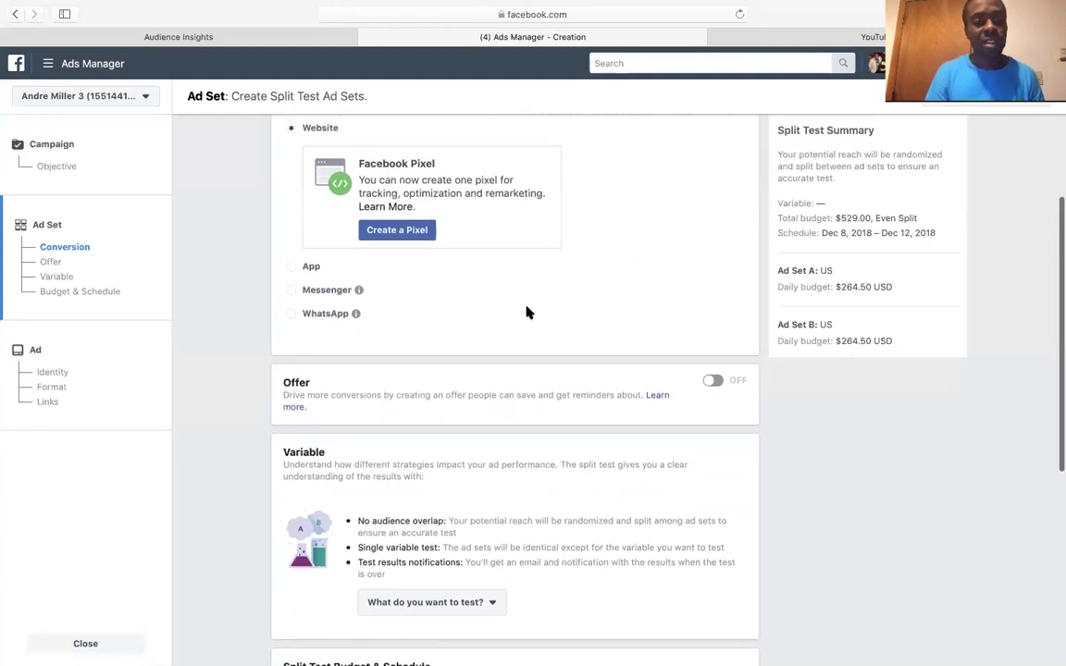
scroll(527, 312, down, 2)
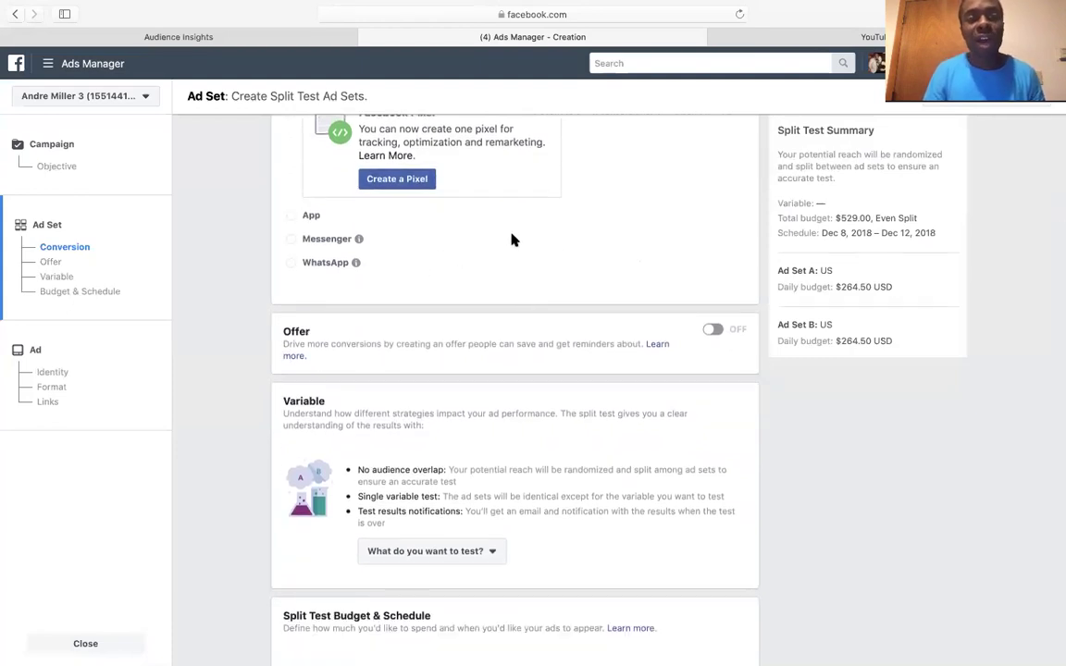
scroll(512, 238, down, 3)
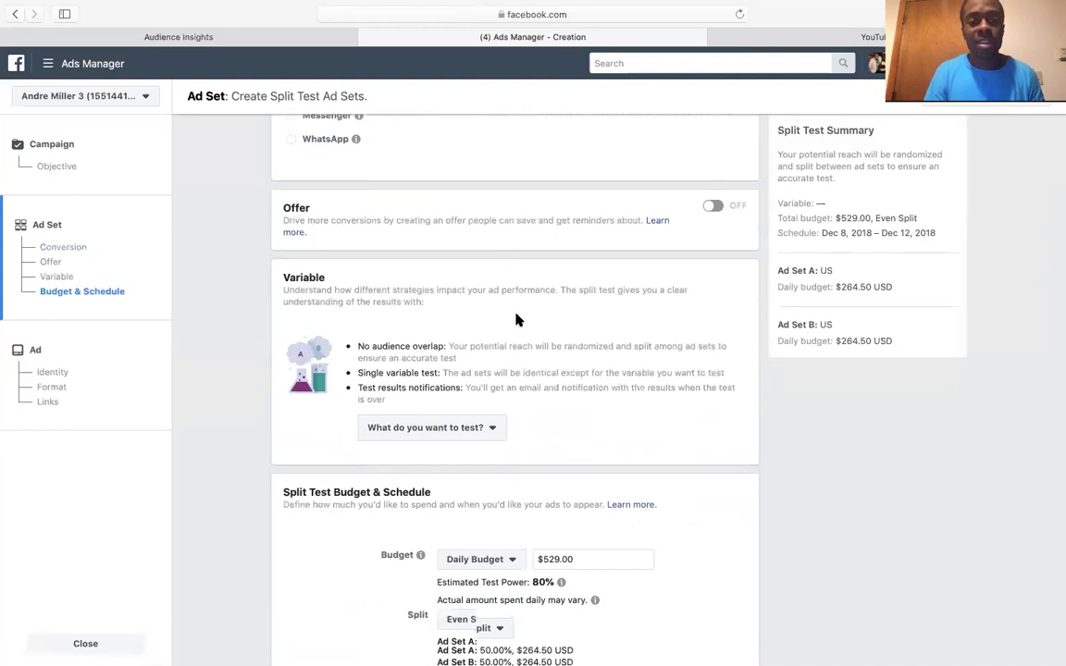
scroll(516, 317, down, 3)
scroll(516, 318, down, 2)
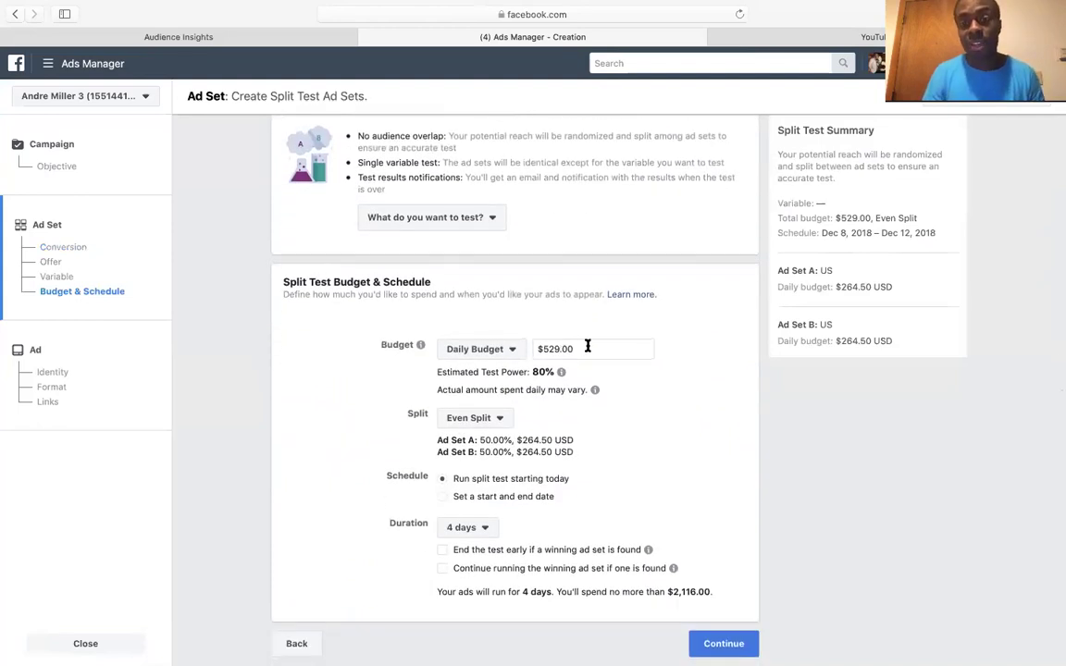
drag(597, 348, 544, 348)
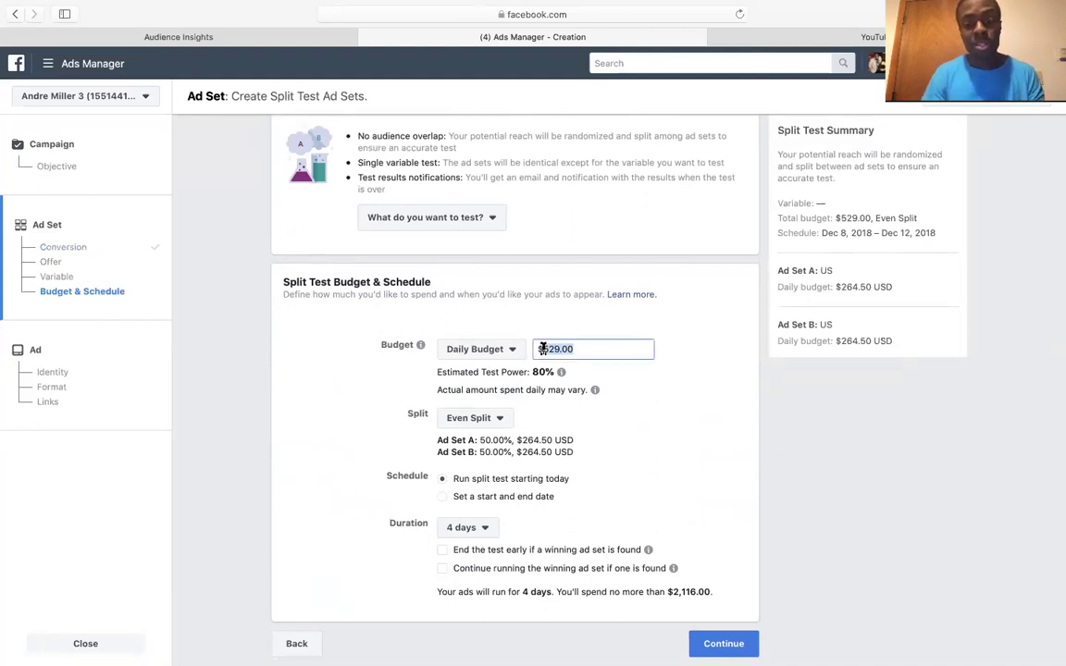
text(50)
click(666, 381)
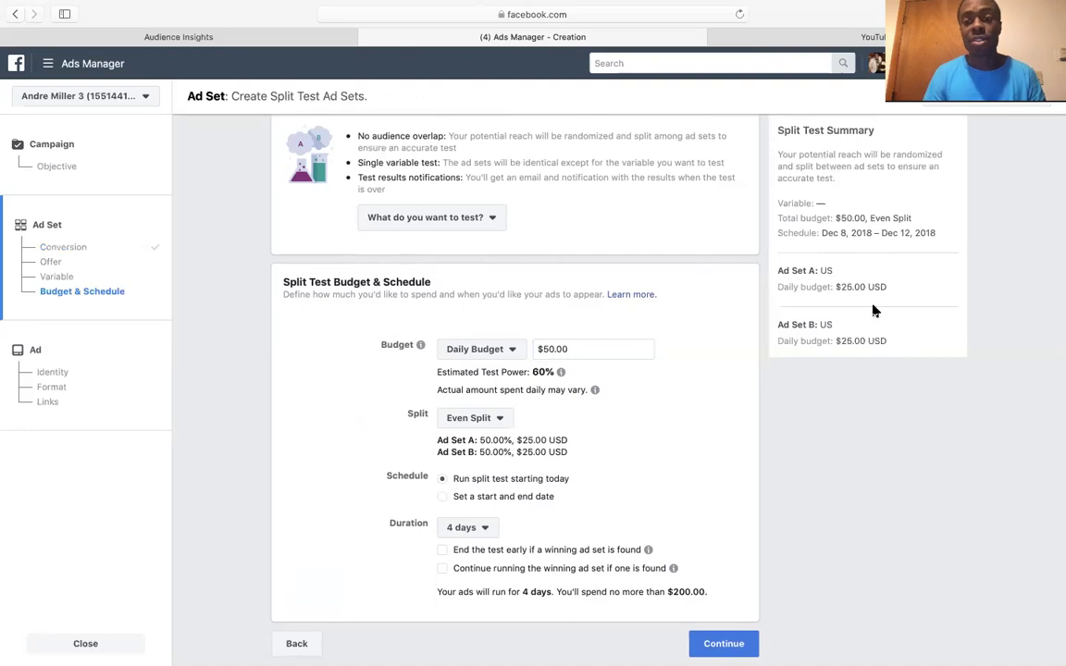
- Reduce the split test's daily budget to $10
drag(606, 348, 545, 343)
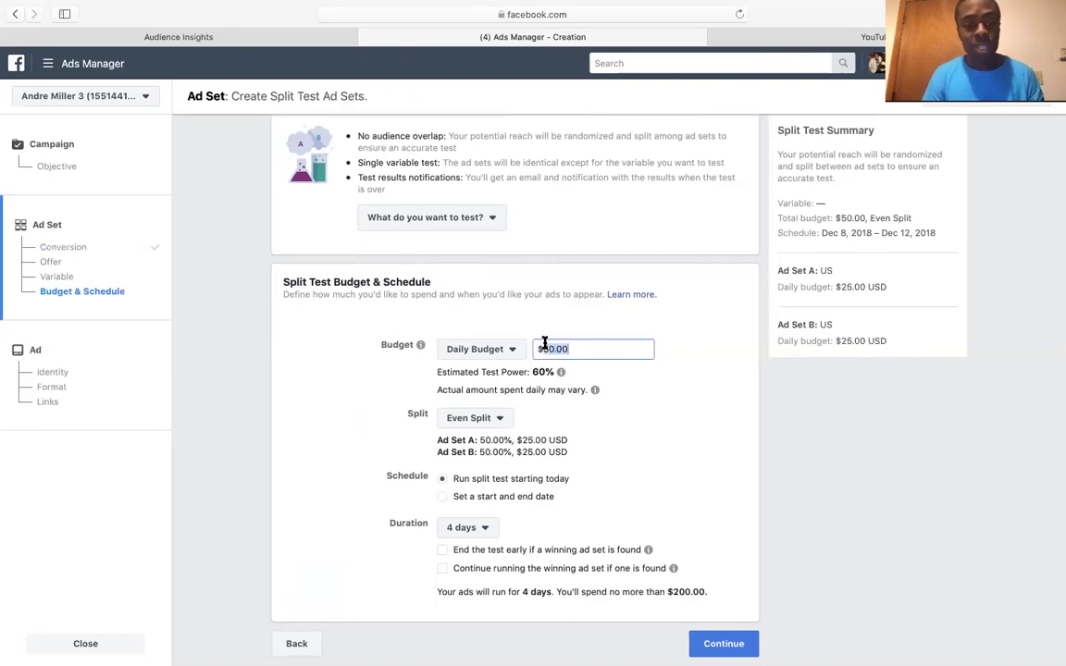
text(10)
click(681, 379)
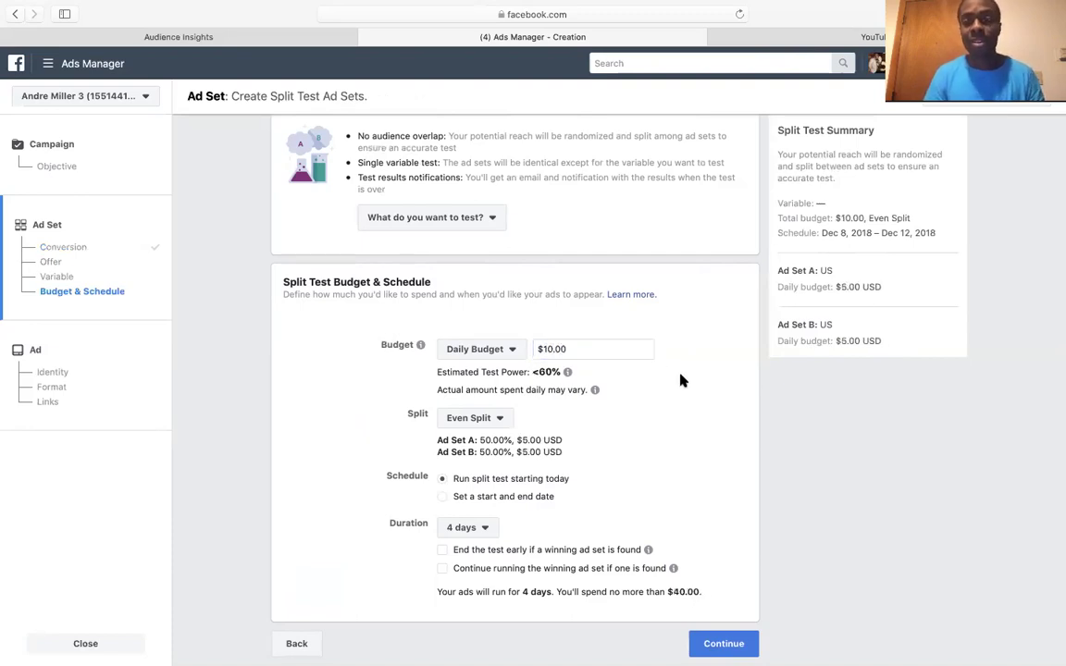
- Set the split test's daily budget to $5
drag(602, 354, 546, 349)
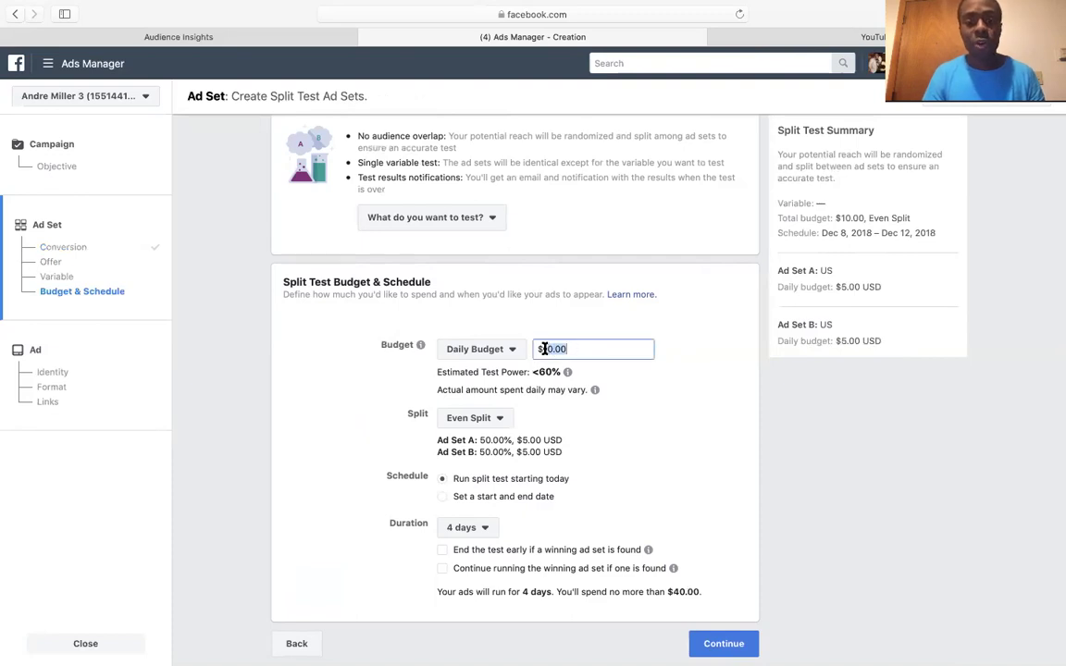
text(15)
key(BackSpace)
key(BackSpace)
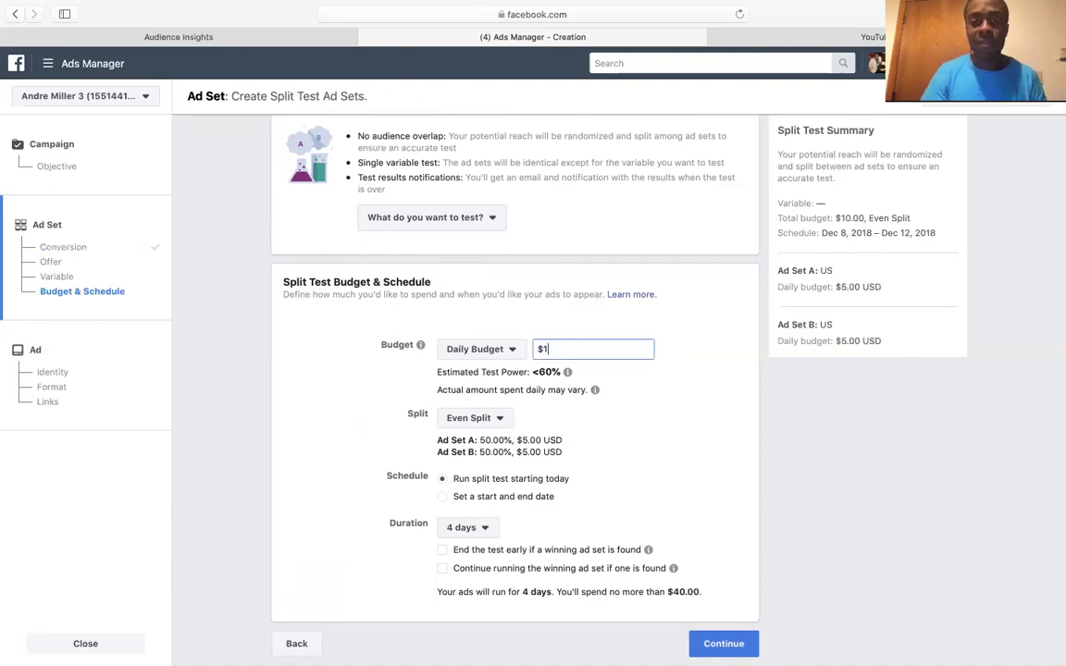
text(5)
click(736, 404)
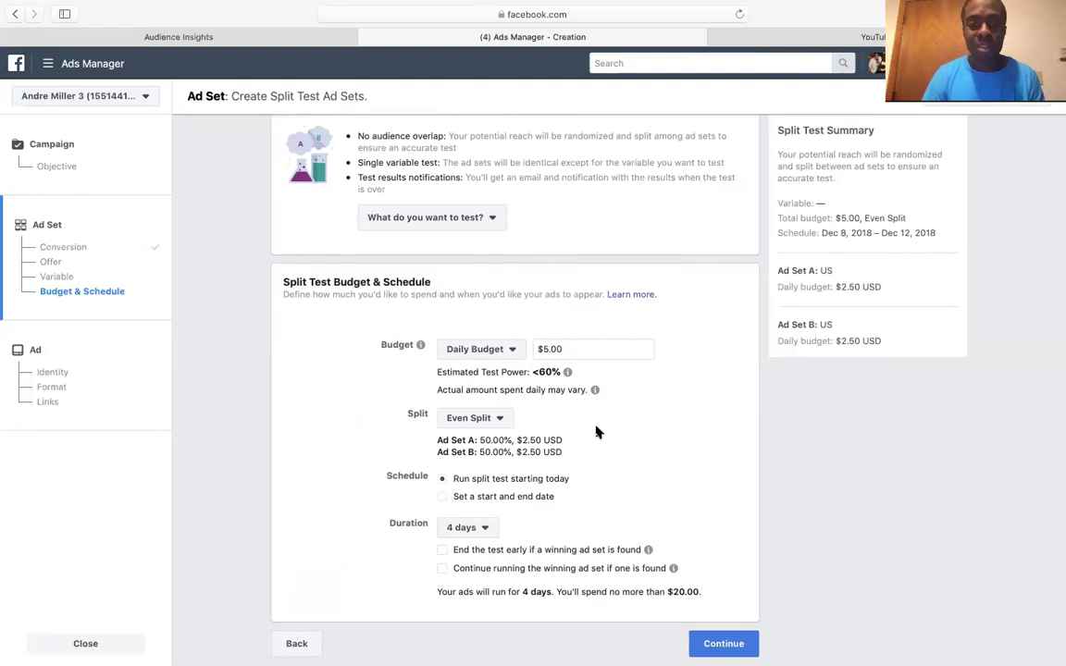
- Keep the even split between both ad sets and schedule the split test with a set start and end date
click(488, 421)
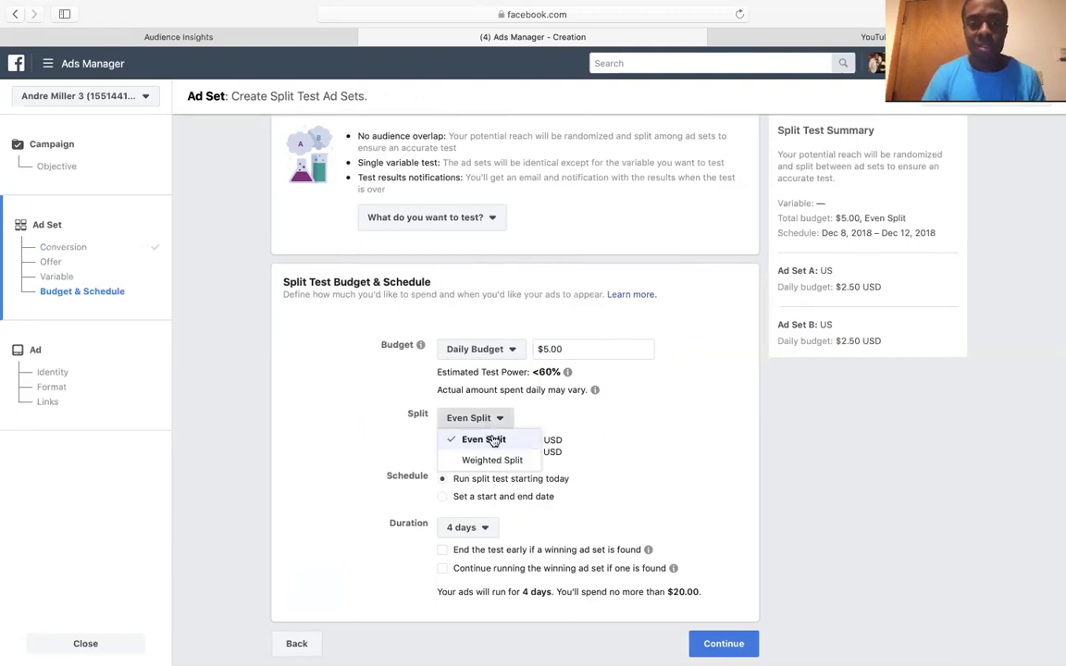
click(491, 440)
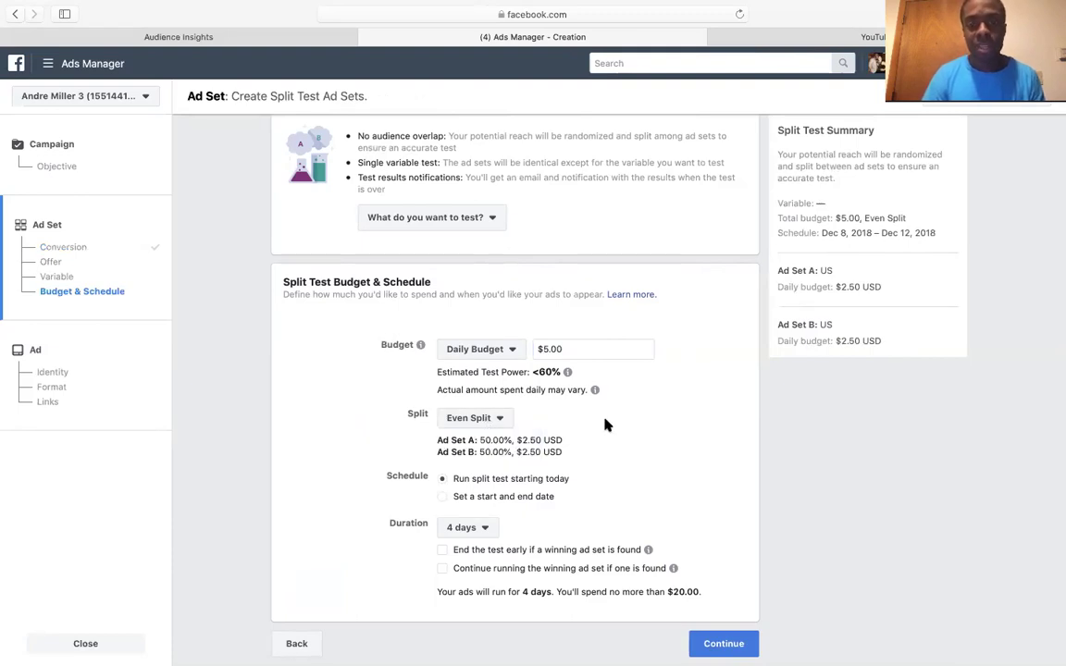
click(445, 501)
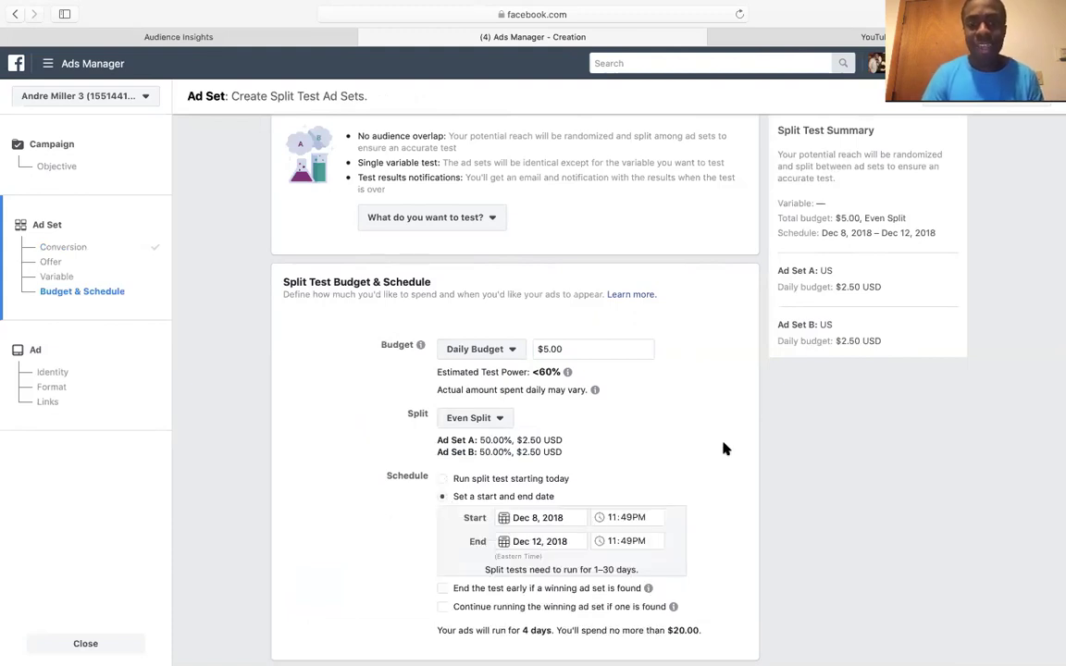
scroll(725, 449, down, 1)
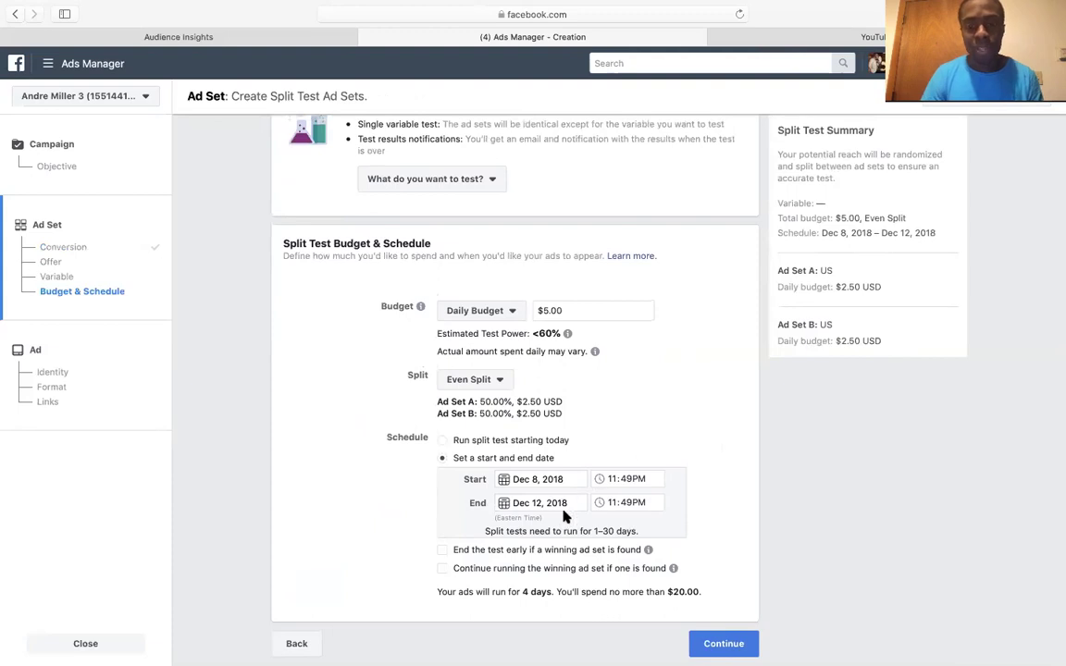
click(443, 442)
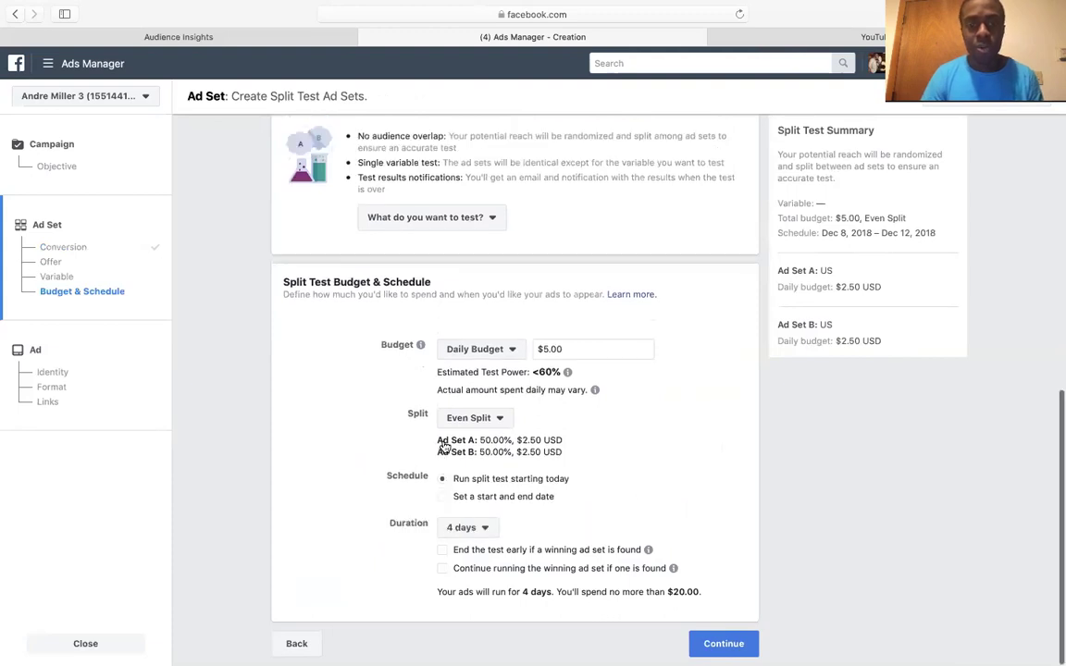
click(446, 499)
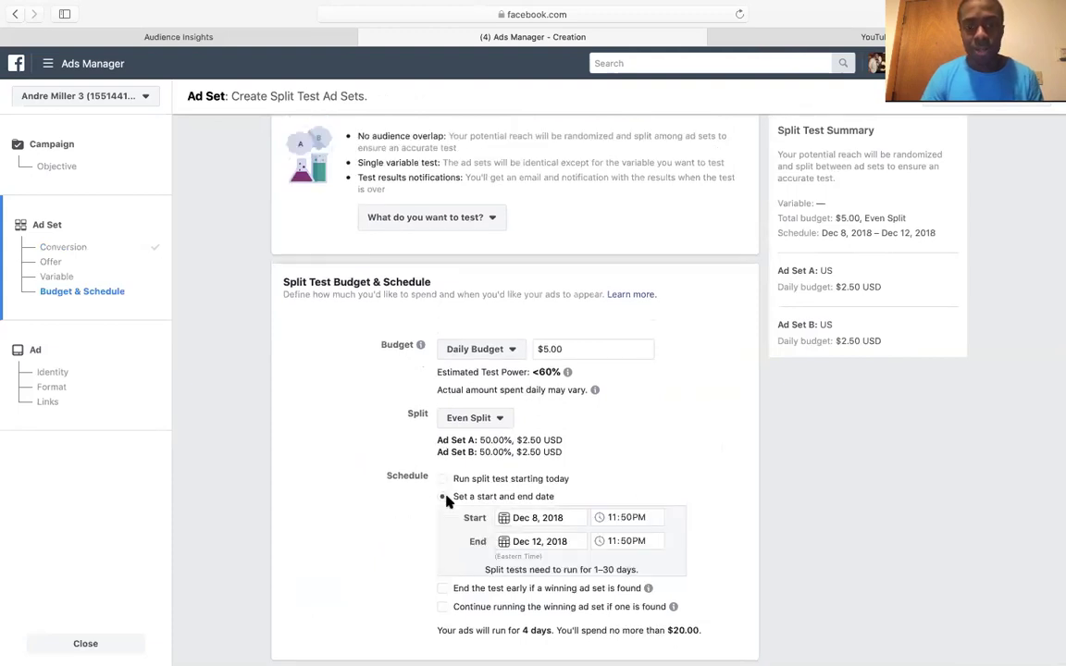
scroll(565, 540, down, 1)
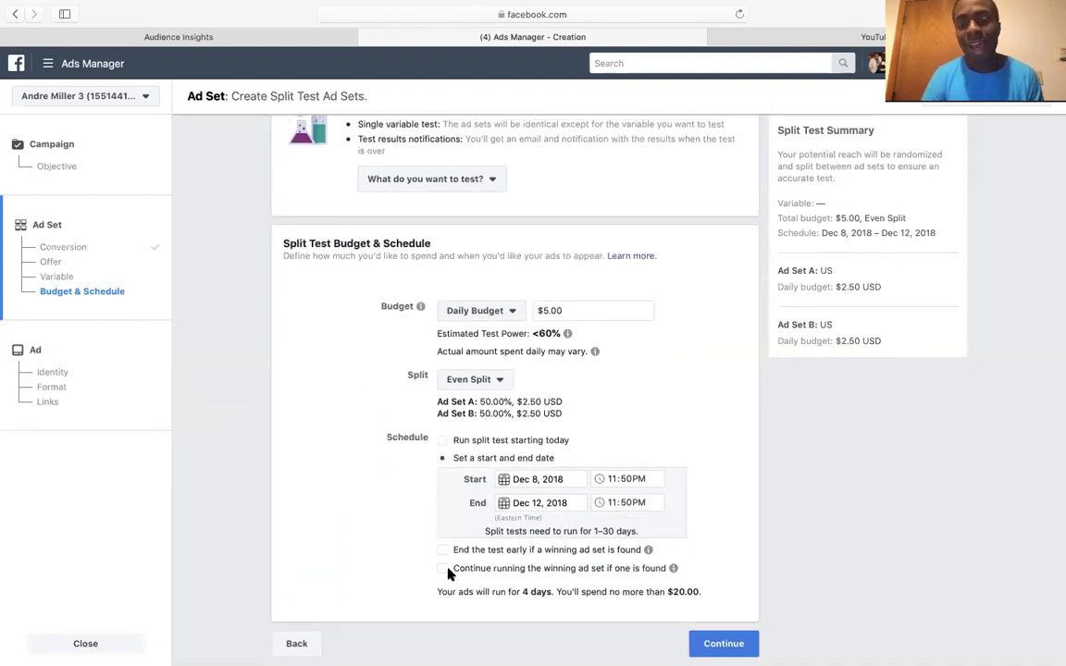
- Enable ending the test early if a winning ad set is found and continuing to run the winner, keeping the end date
click(446, 570)
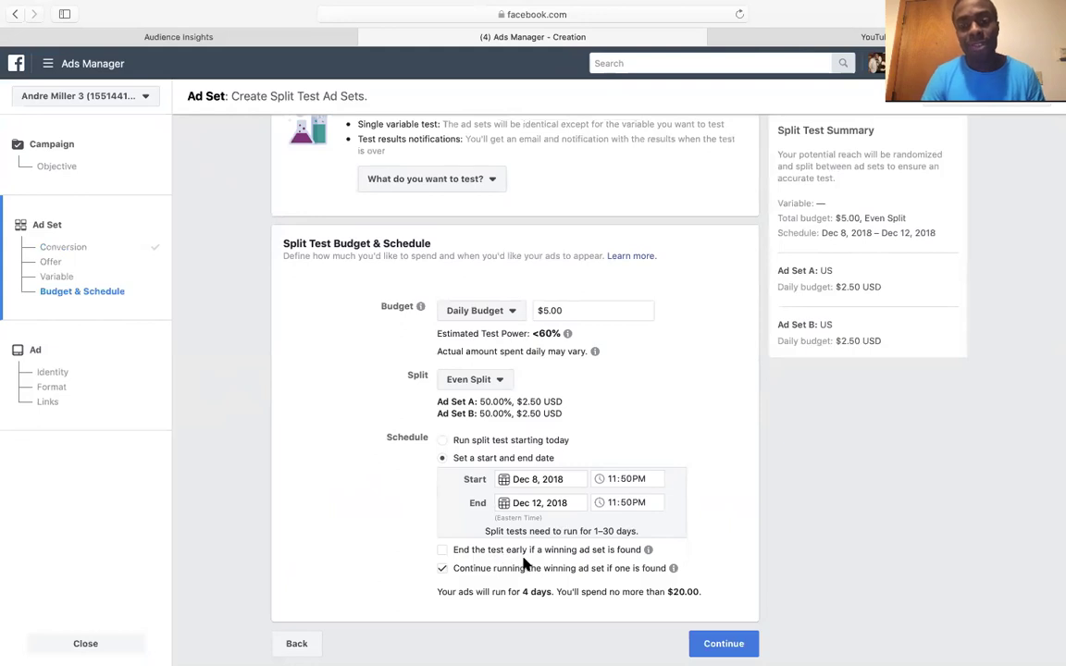
click(443, 551)
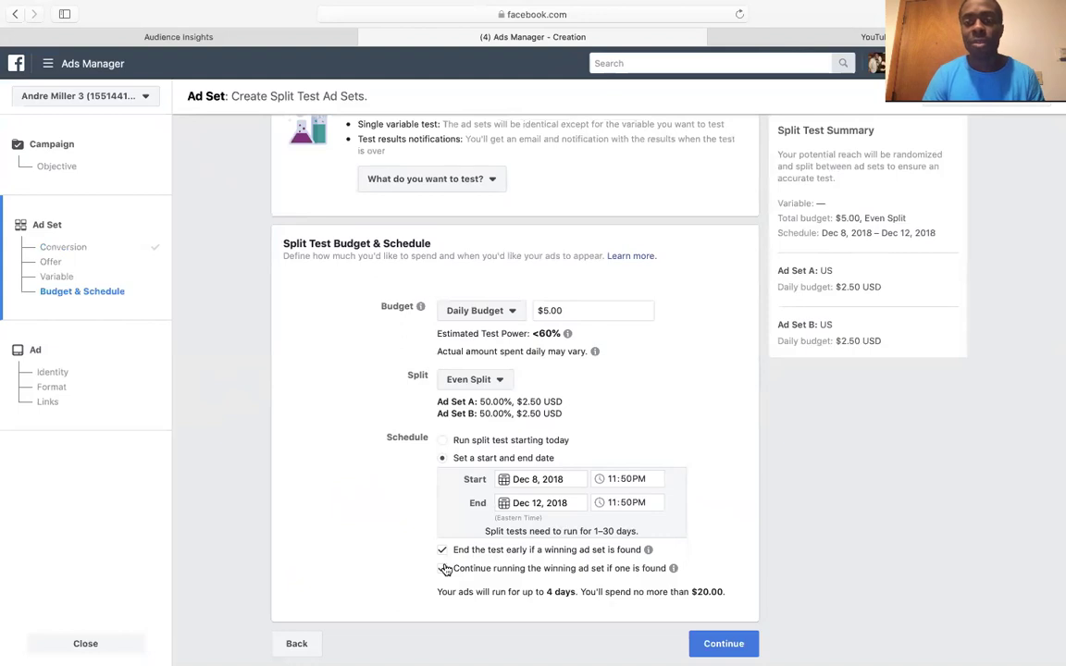
click(444, 569)
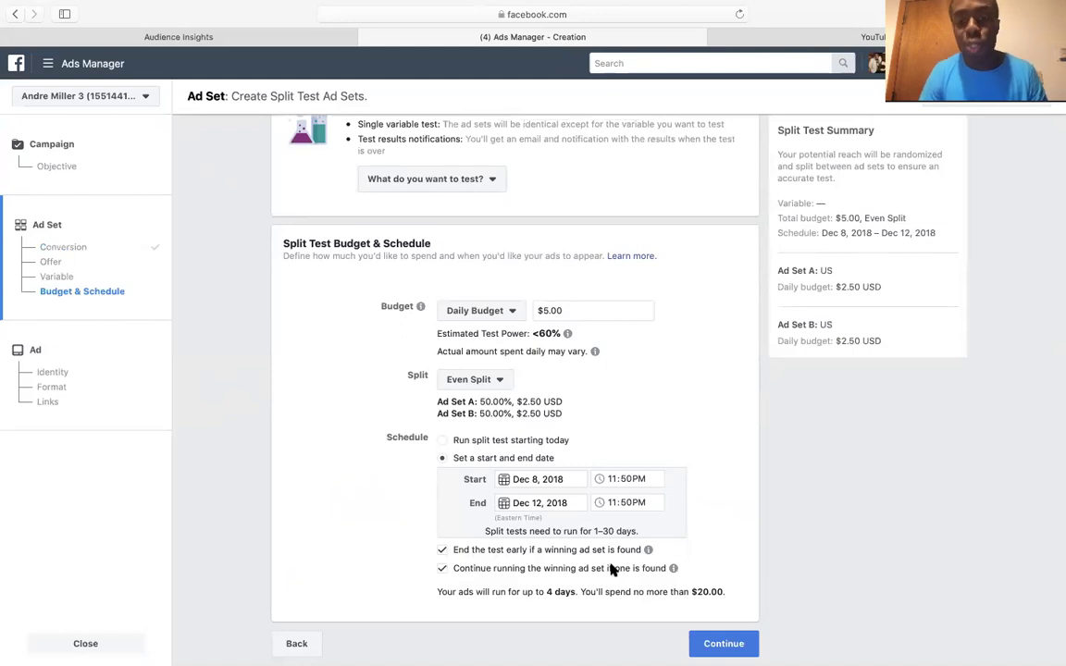
click(542, 503)
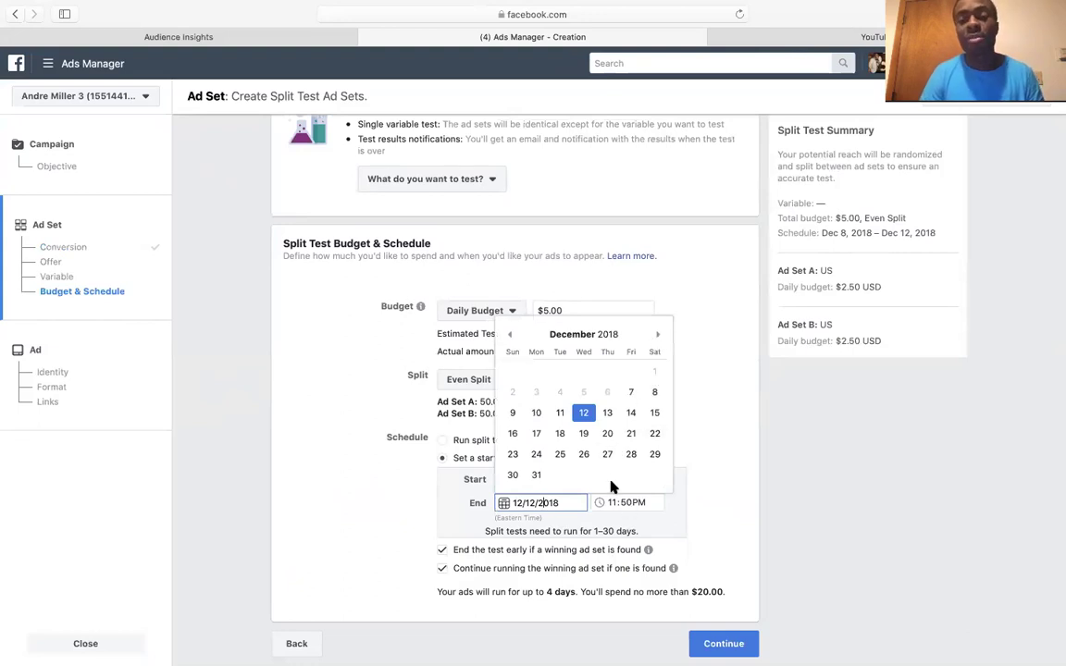
click(476, 508)
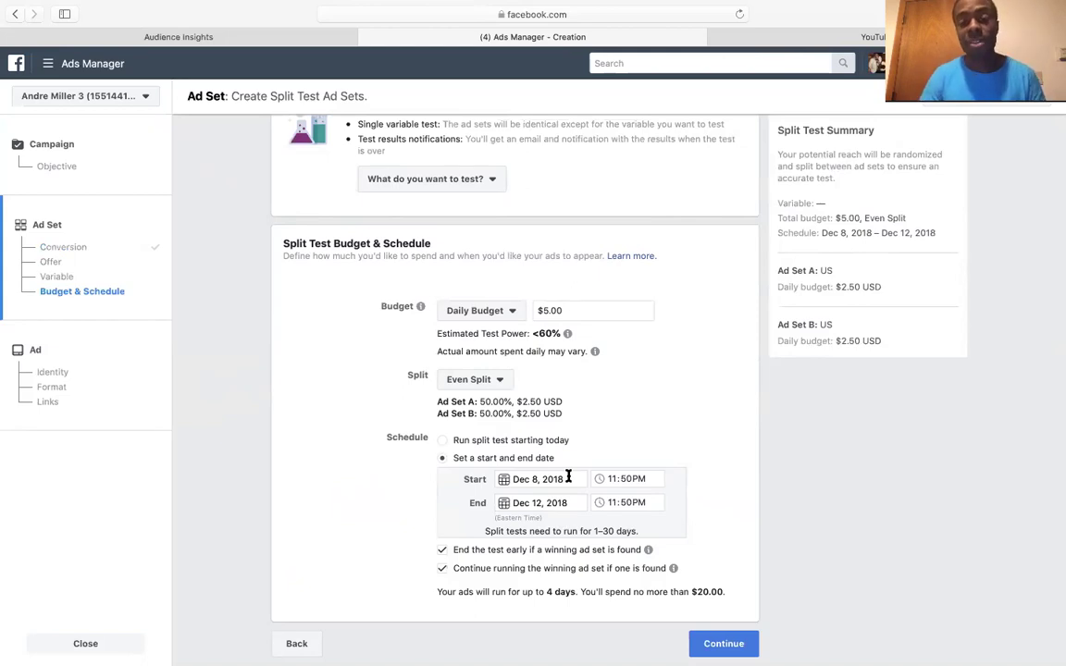
- Choose Audience as the variable for the split test
click(731, 644)
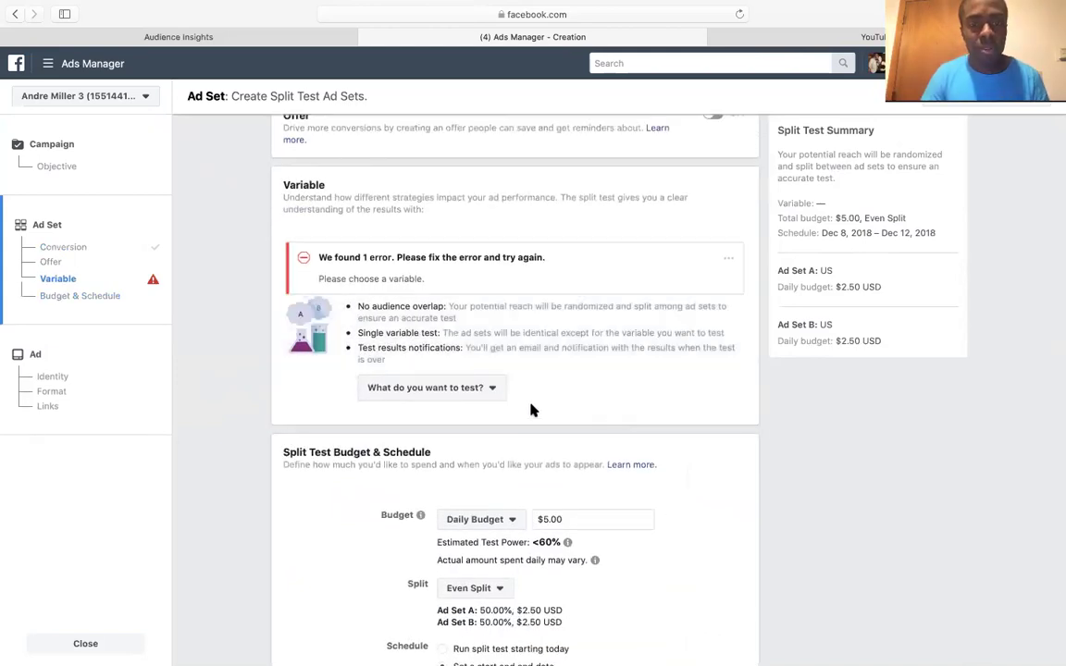
scroll(584, 383, up, 2)
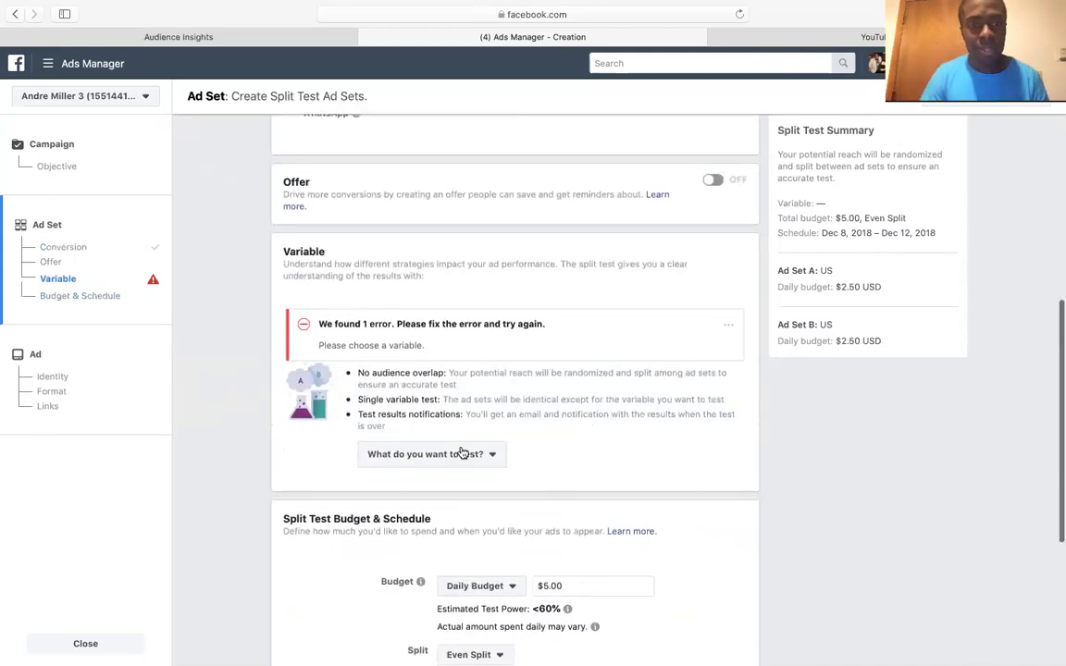
click(454, 455)
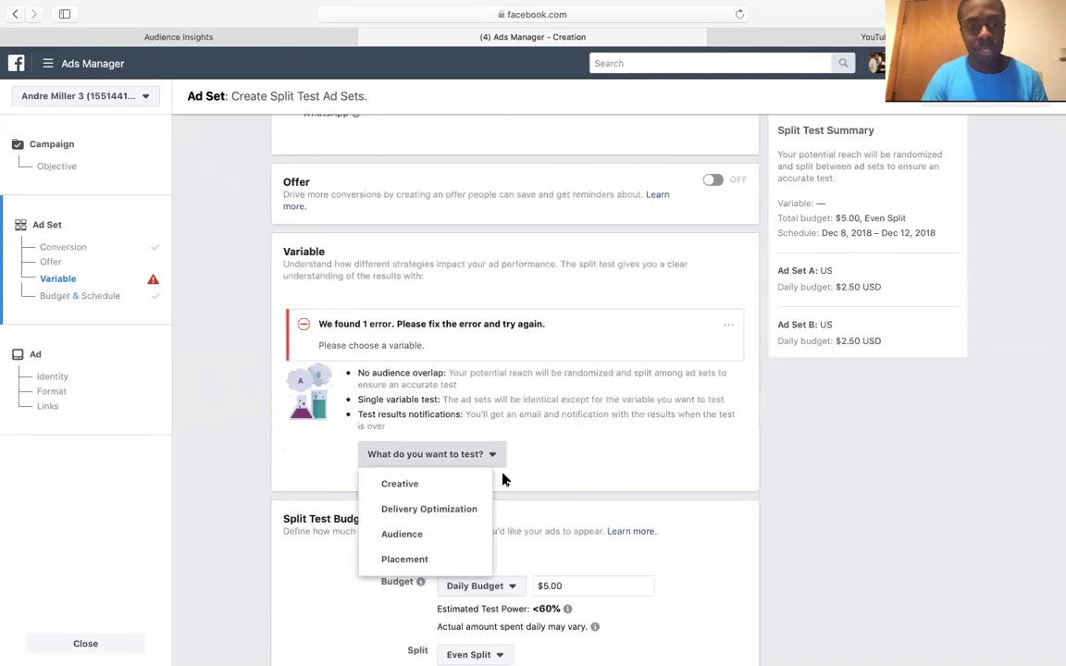
click(419, 536)
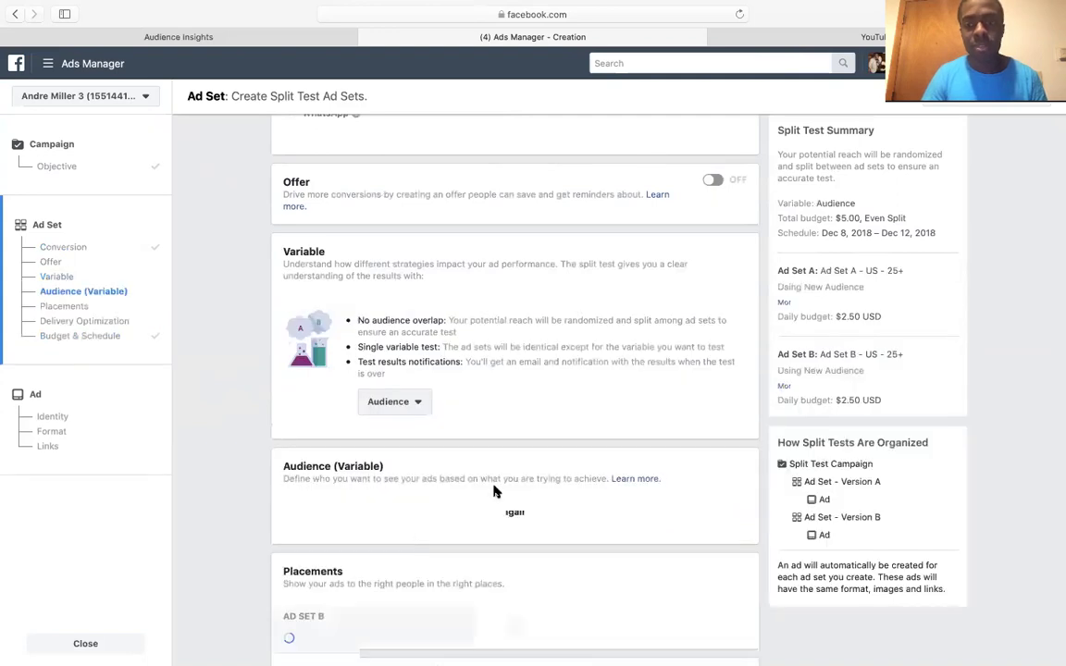
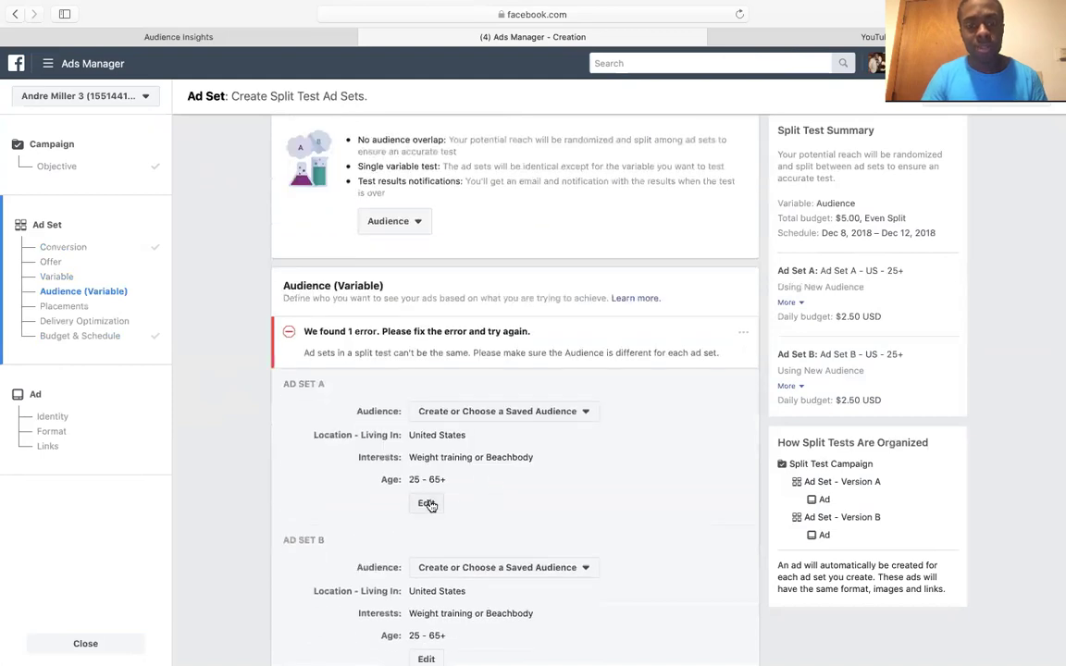
- Set the minimum age of Ad Set A's audience to 30 and update the audience
click(505, 414)
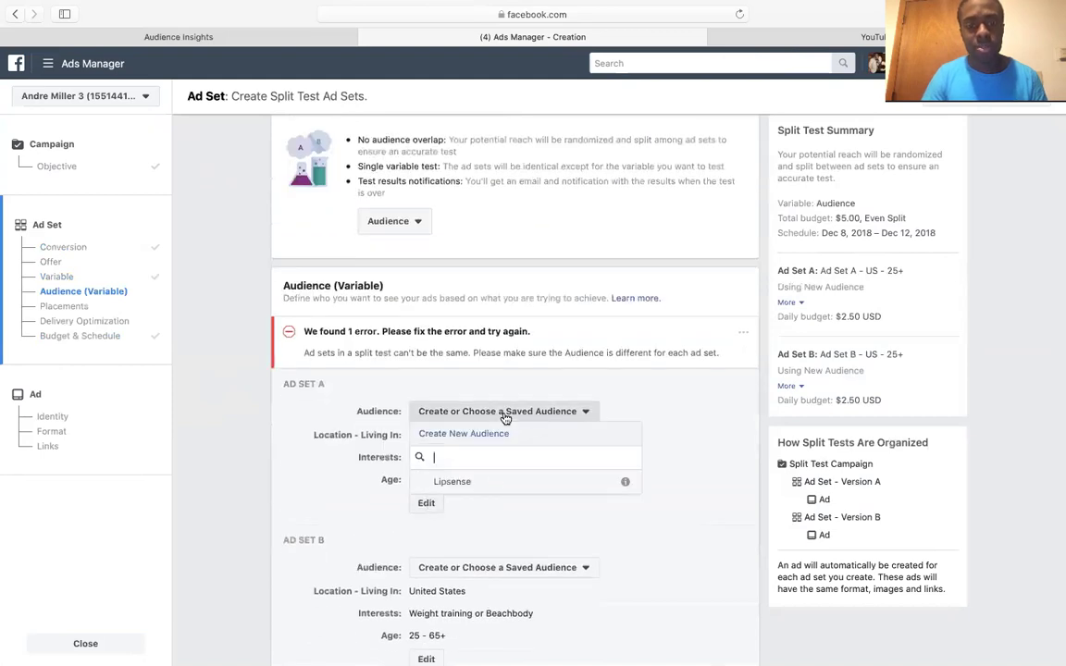
click(679, 396)
scroll(579, 463, down, 3)
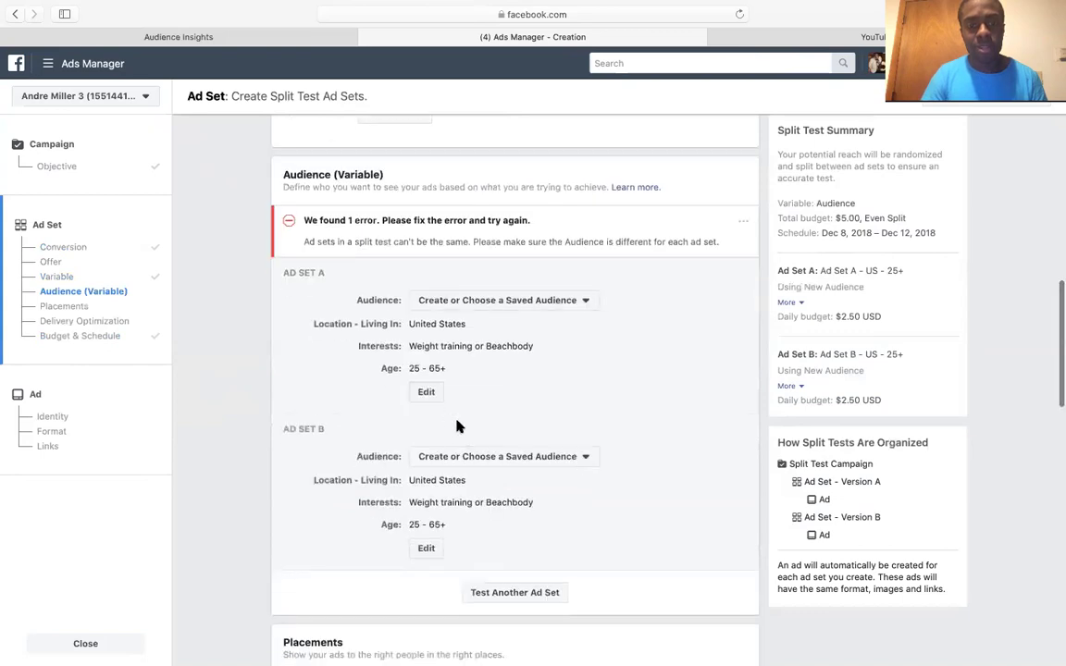
scroll(528, 469, down, 1)
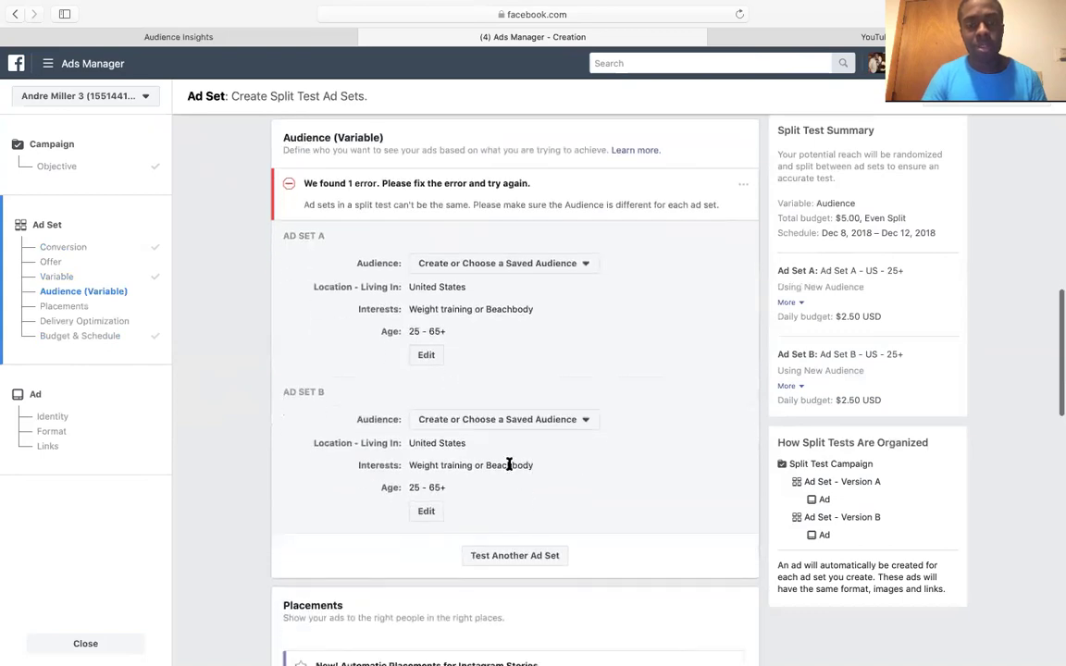
click(426, 355)
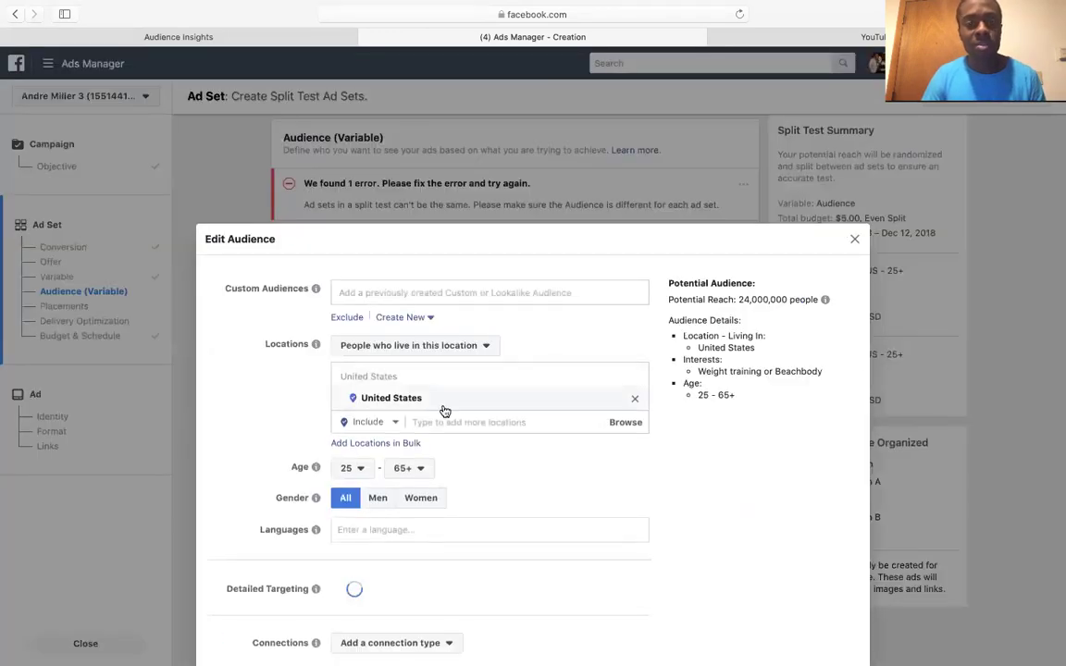
click(354, 468)
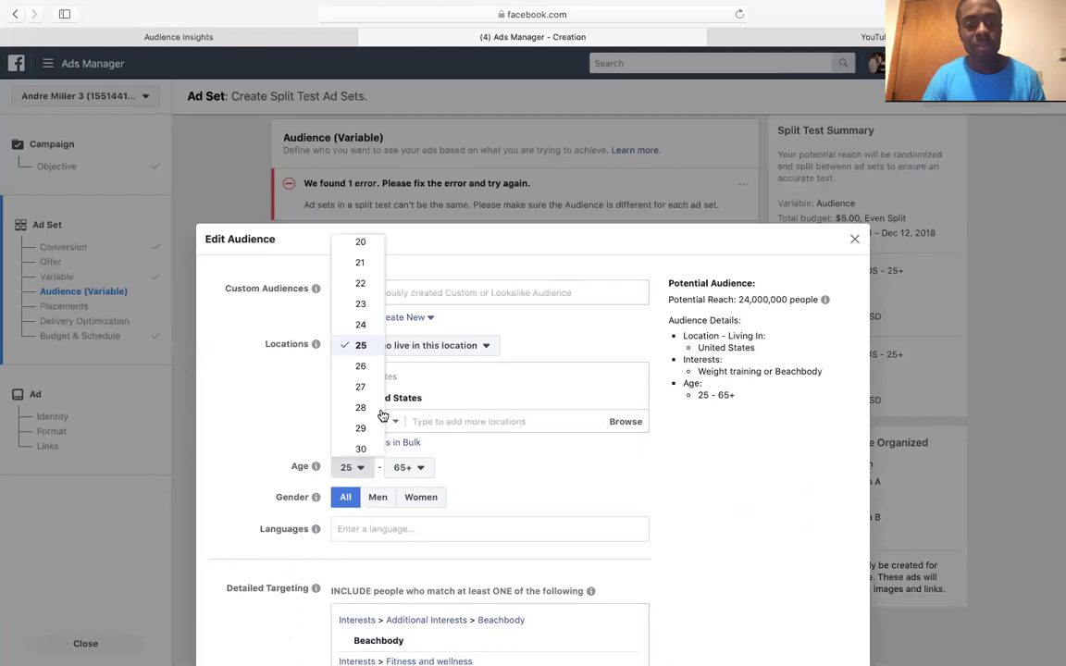
click(361, 449)
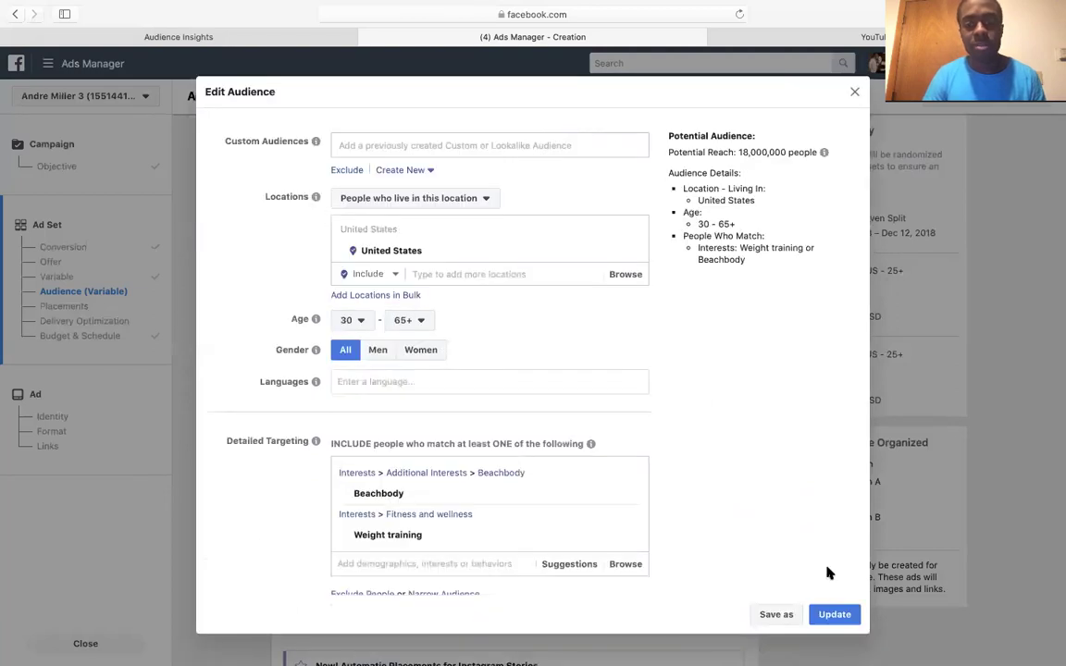
click(834, 616)
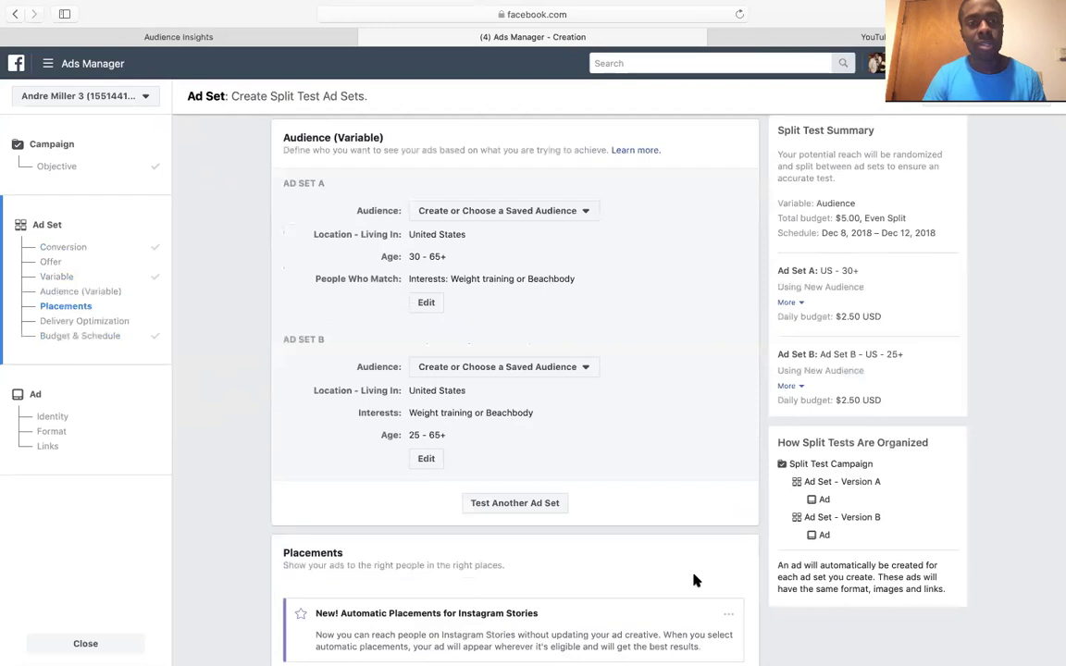
- Compare the age ranges and interests of the Ad Set A and Ad Set B audiences
scroll(693, 578, up, 3)
scroll(696, 580, down, 3)
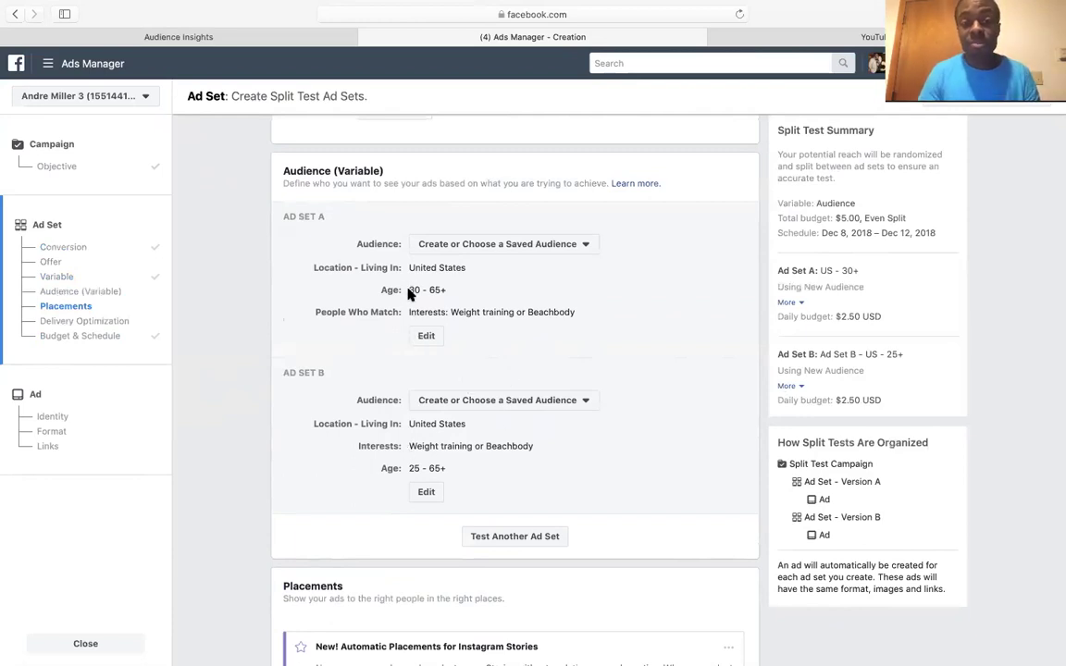
drag(408, 289, 447, 289)
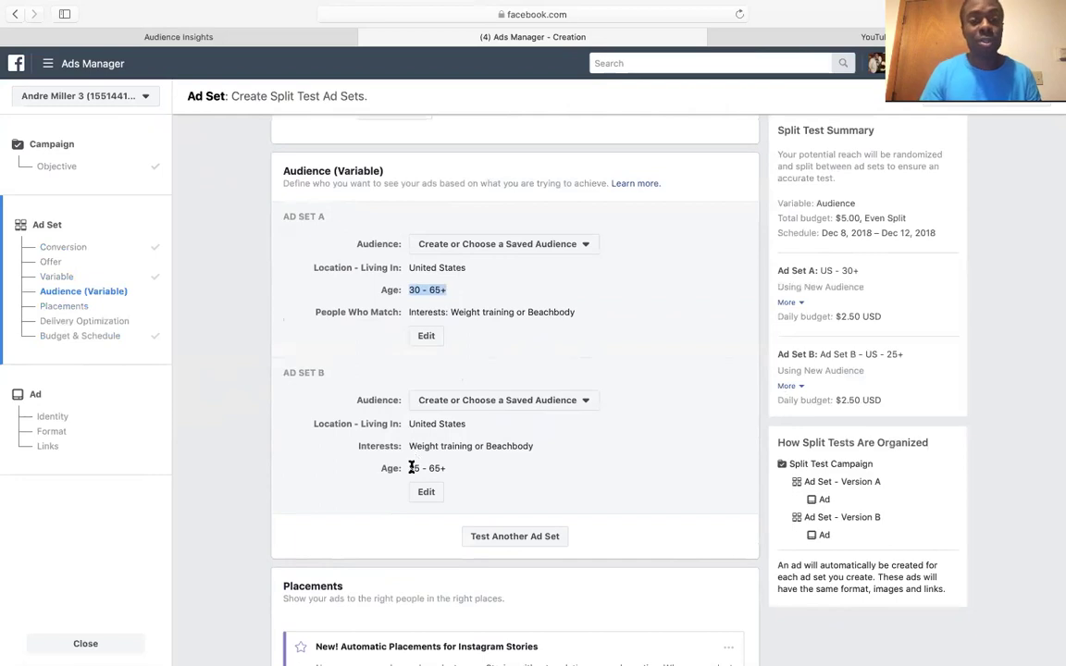
drag(412, 468, 474, 466)
click(474, 471)
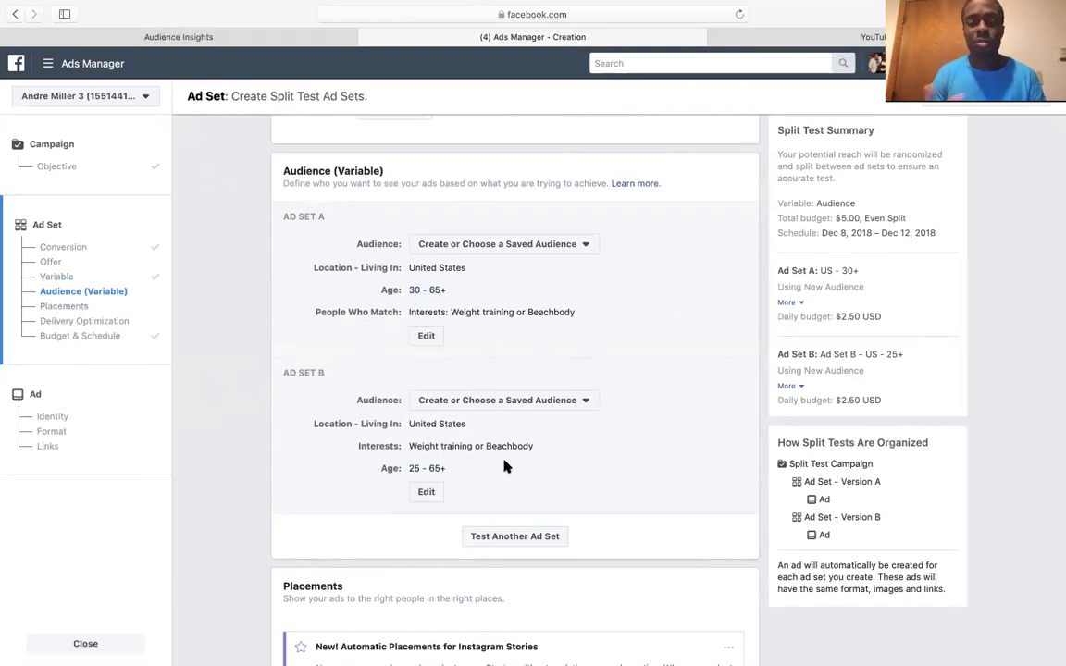
scroll(504, 465, down, 5)
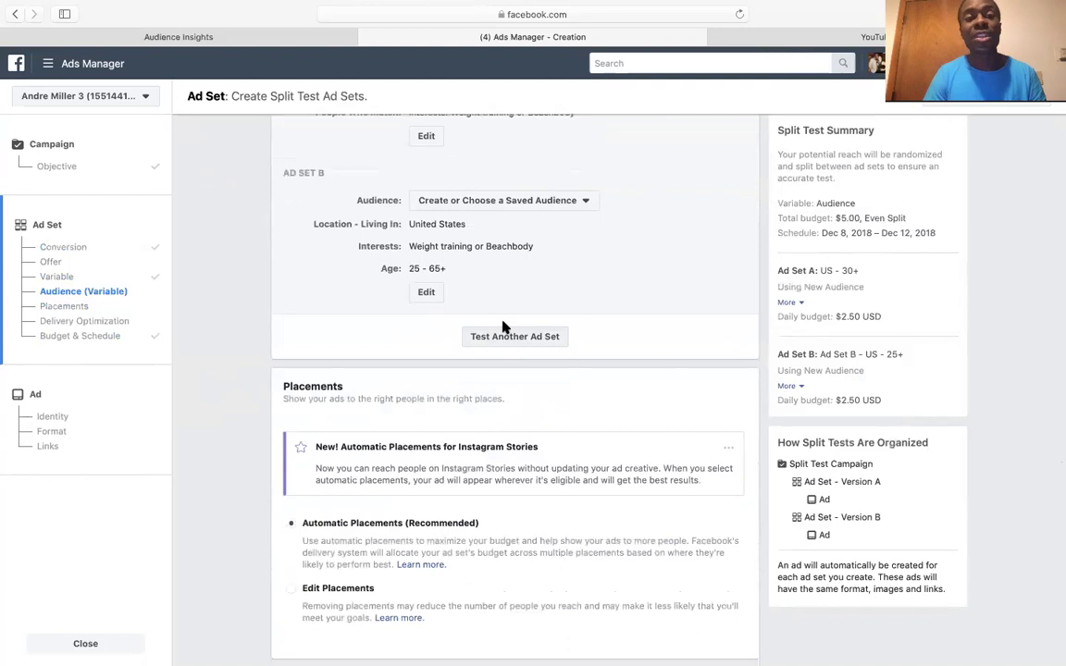
scroll(487, 329, up, 2)
scroll(489, 390, down, 1)
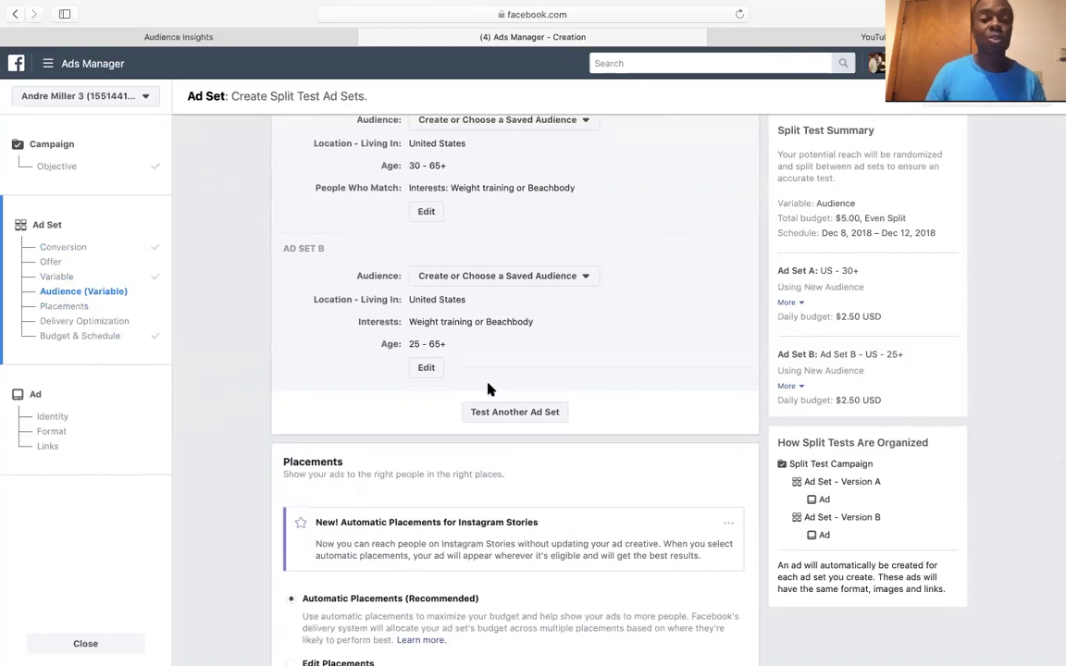
- Accept the remaining placement, delivery and budget settings of the ad sets and continue to the ad setup
scroll(489, 388, down, 10)
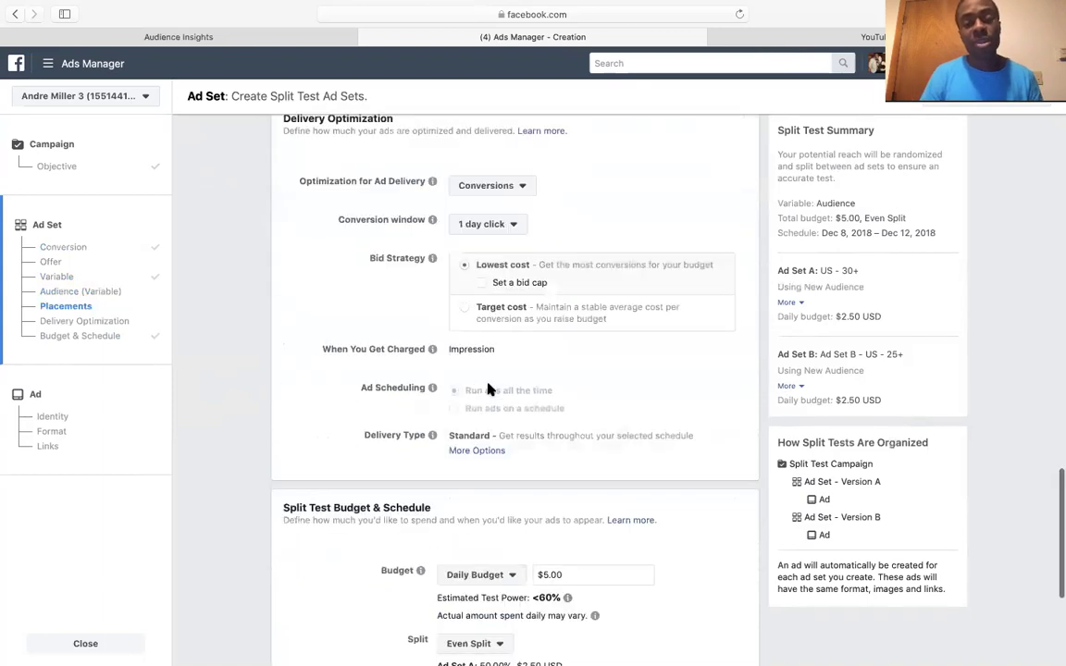
scroll(489, 389, down, 3)
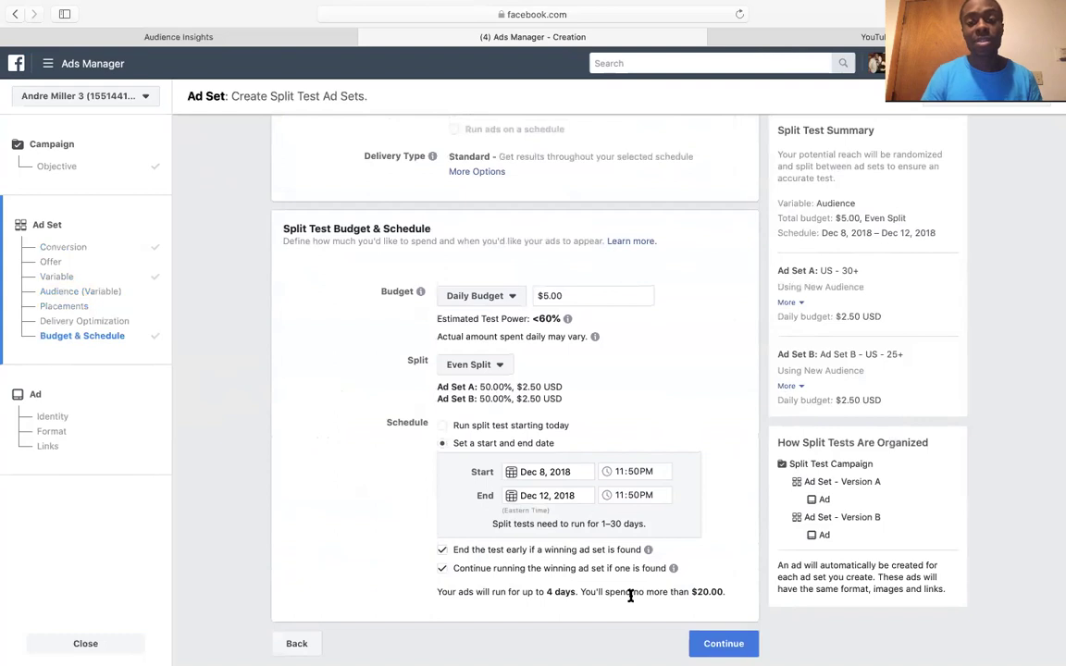
click(720, 645)
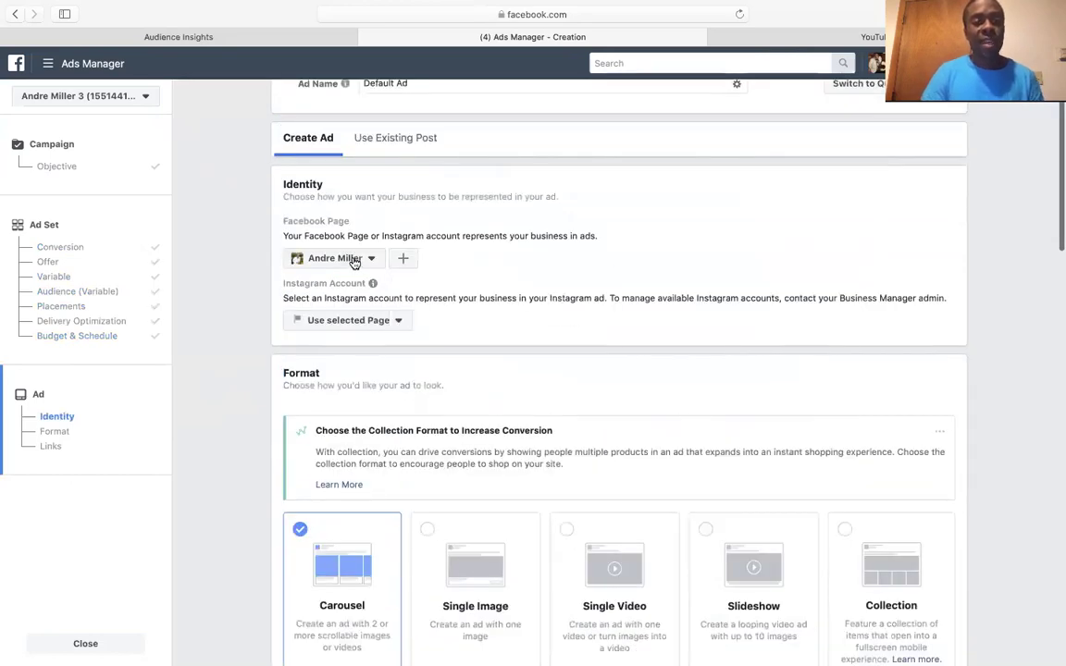
- Look through the available Facebook Pages for the ad's identity and close the list without changing the selected page
click(353, 263)
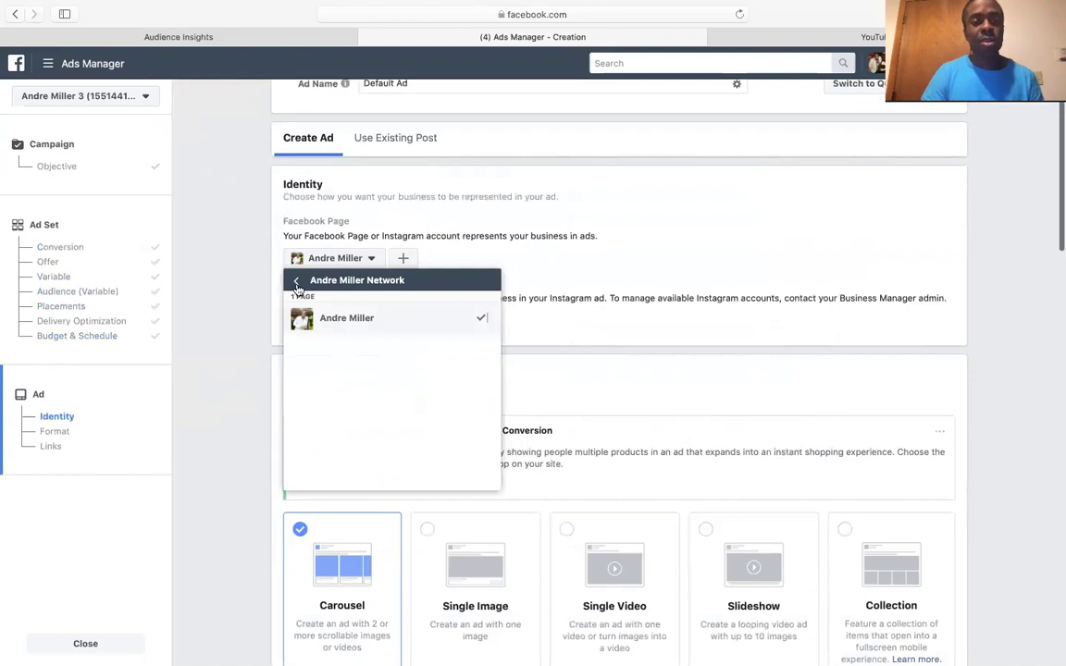
click(297, 282)
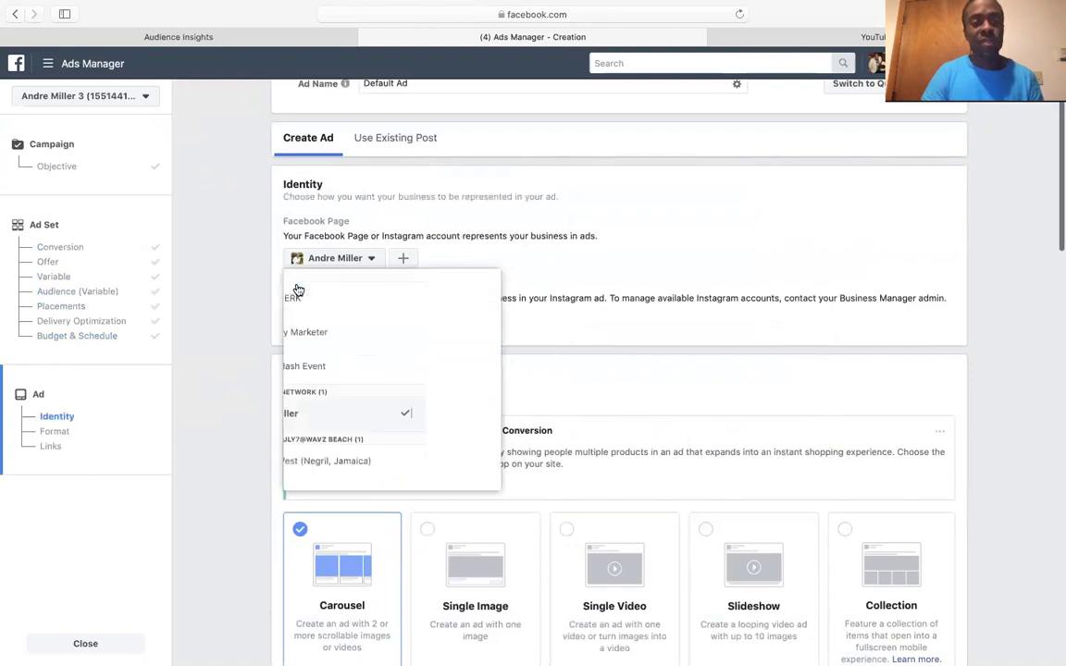
click(653, 252)
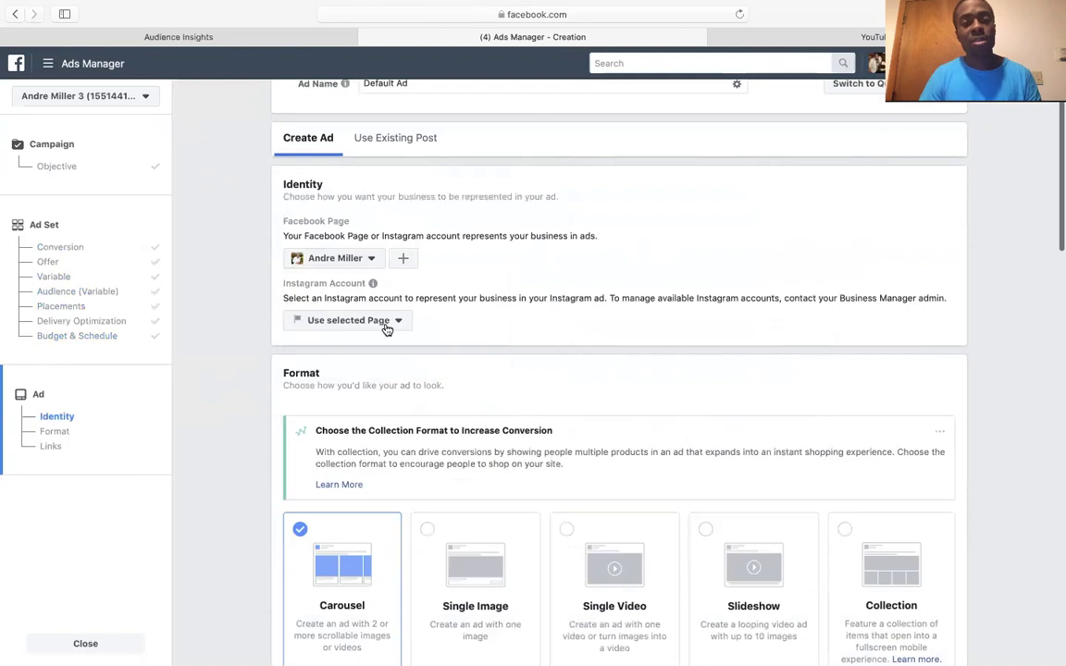
- Review the ad's name, identity and available formats, along with the carousel card settings and ad preview
scroll(537, 362, up, 1)
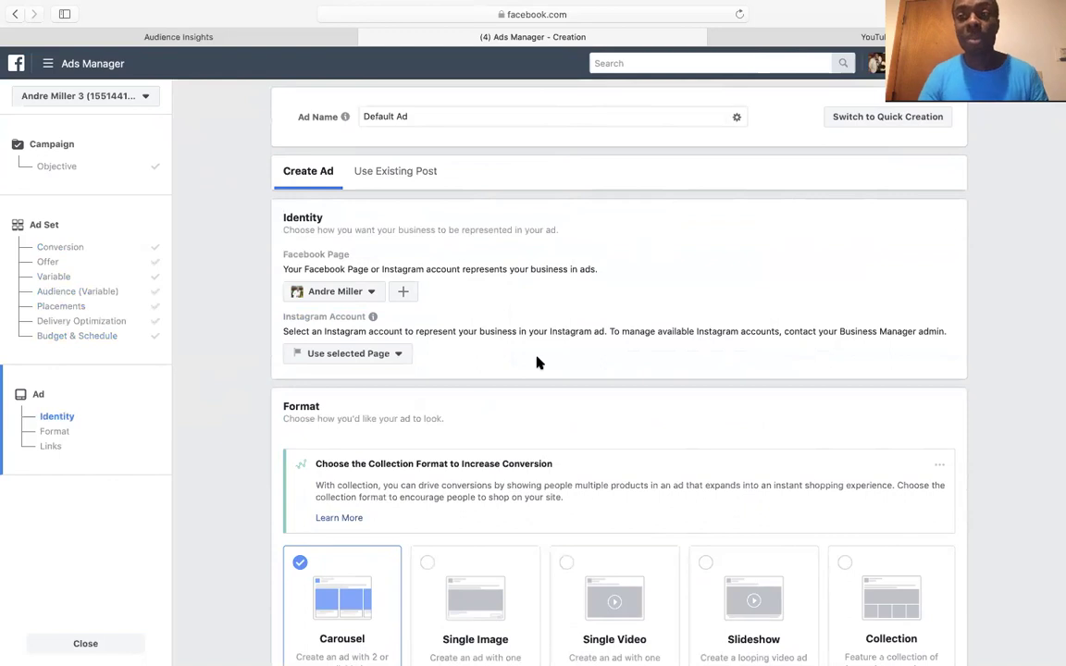
drag(404, 113, 328, 125)
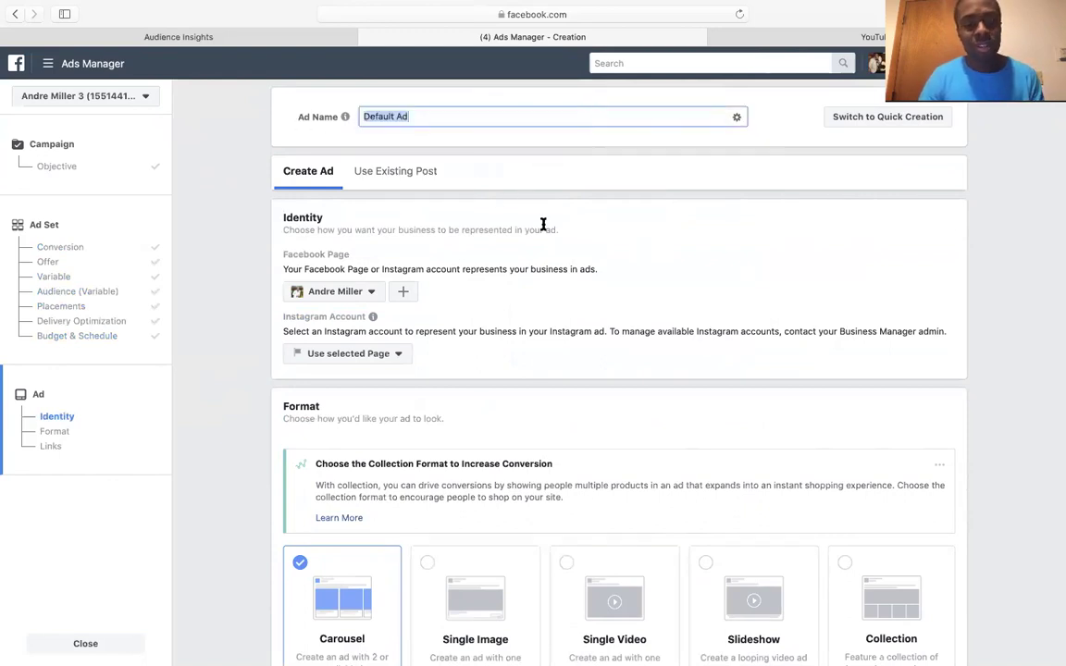
scroll(551, 287, down, 5)
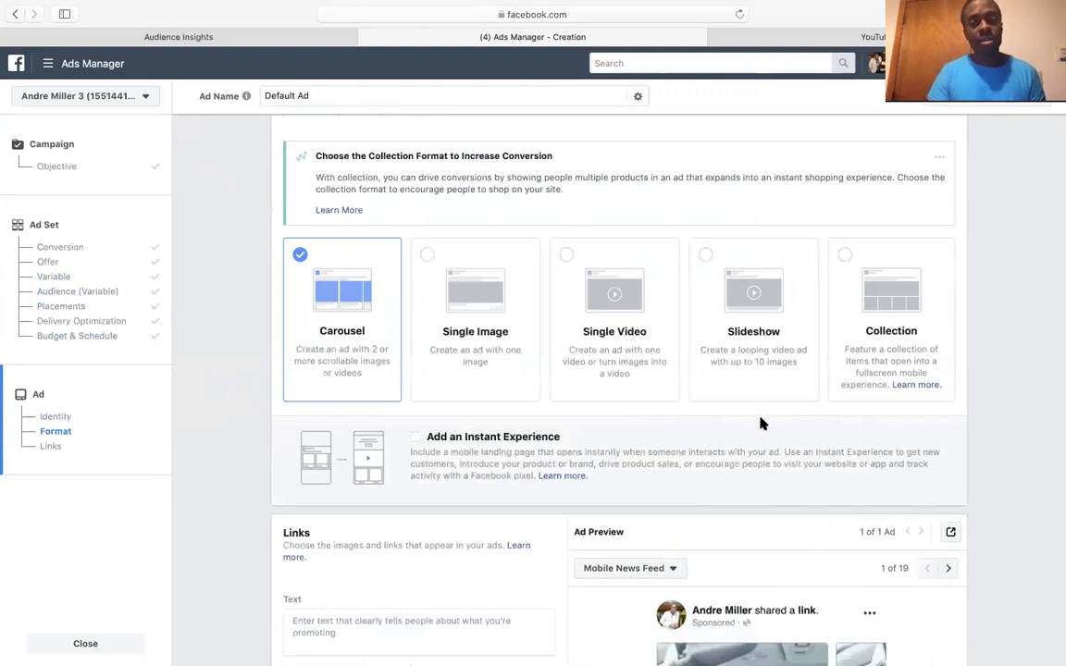
scroll(759, 424, down, 1)
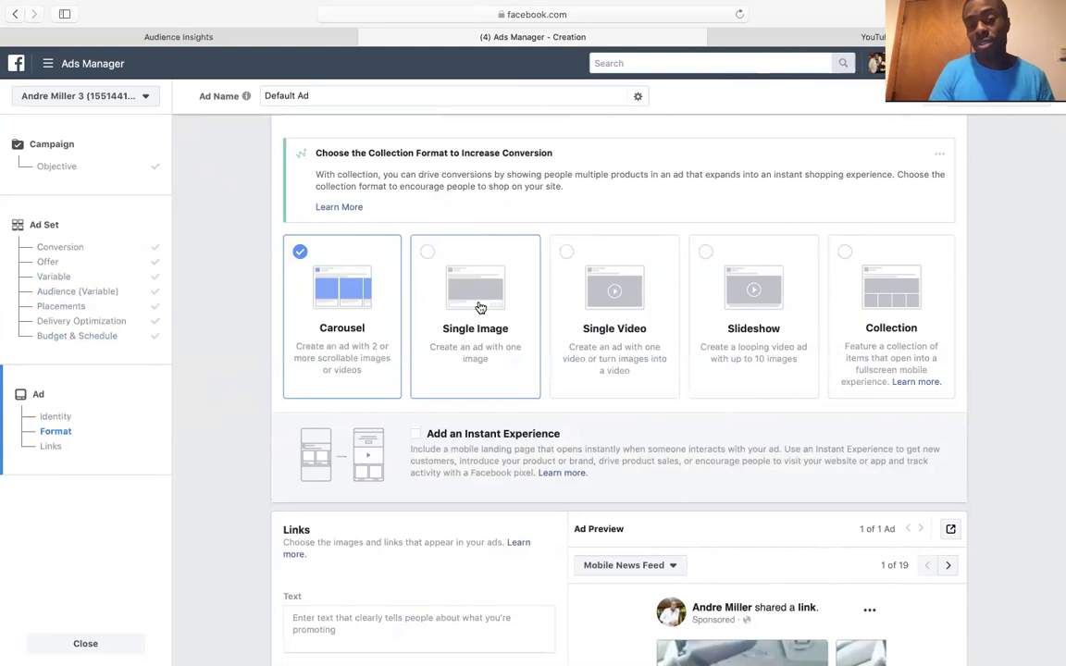
scroll(481, 307, down, 5)
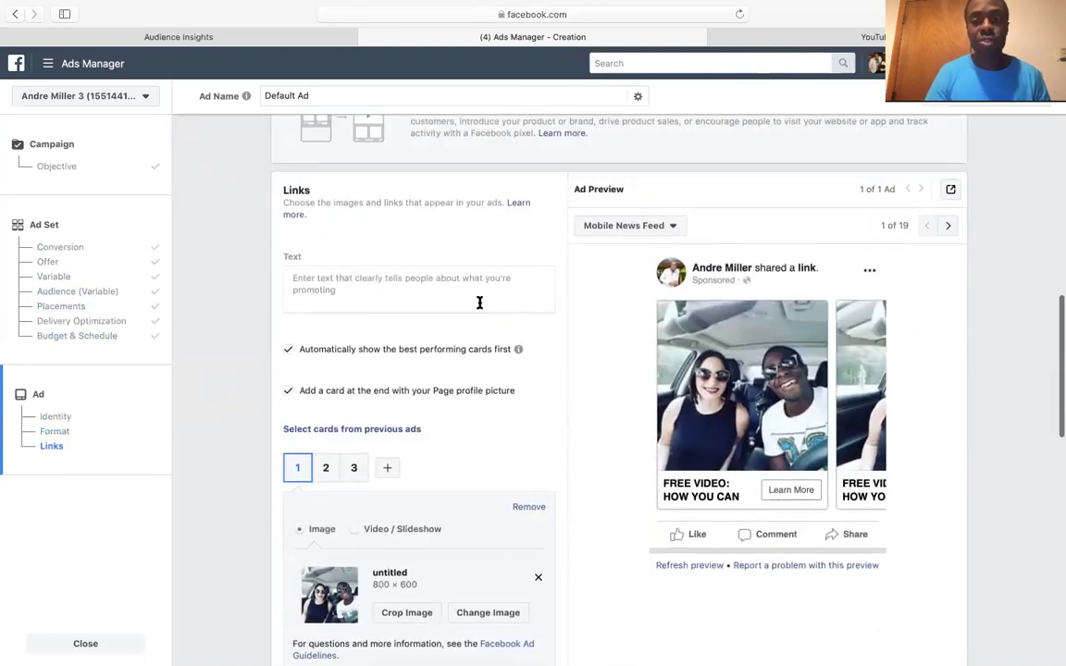
scroll(479, 304, down, 3)
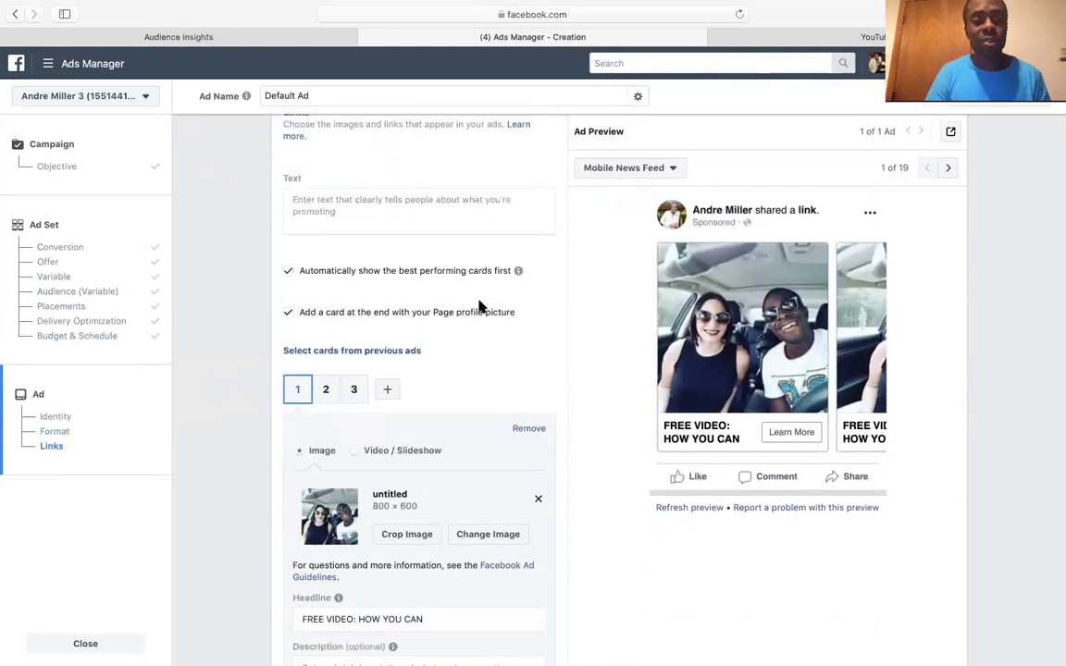
scroll(393, 262, up, 2)
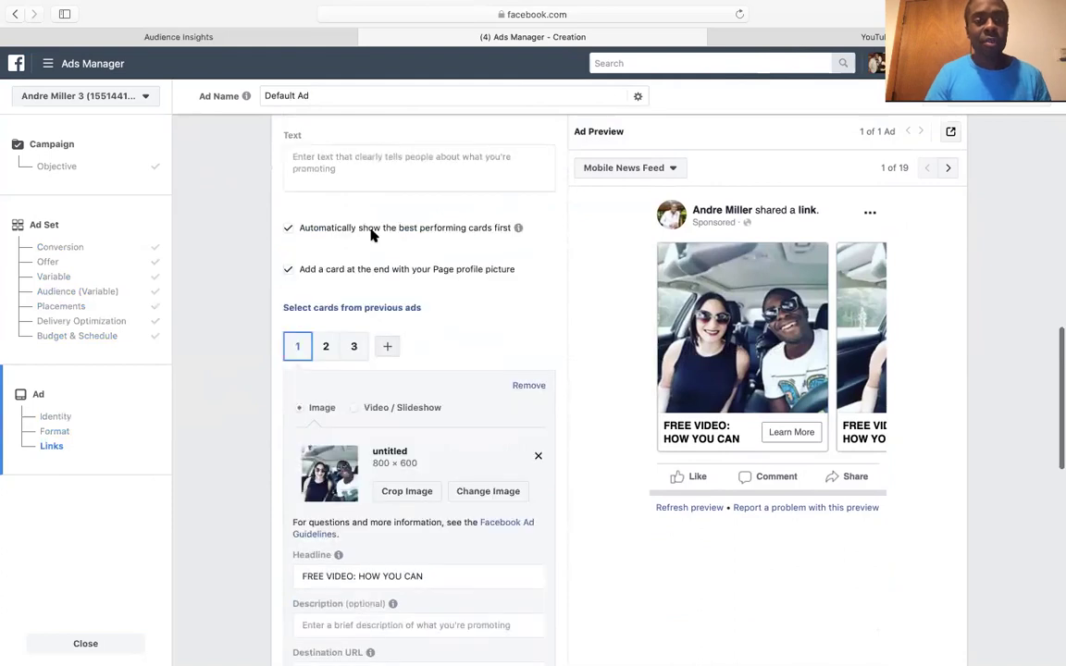
- Enter "I lost 8 lbs in 8 days, want to know how?" as the ad's main text
click(351, 151)
text(kjhb)
key(BackSpace)
key(BackSpace)
key(BackSpace)
key(BackSpace)
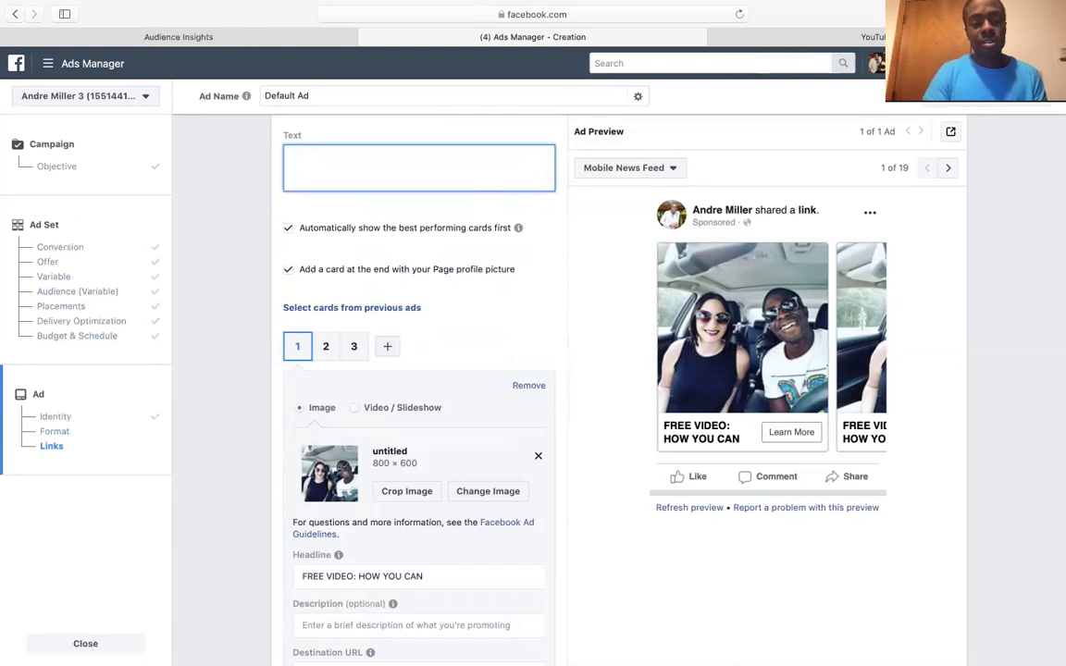
text(I lost 8 )
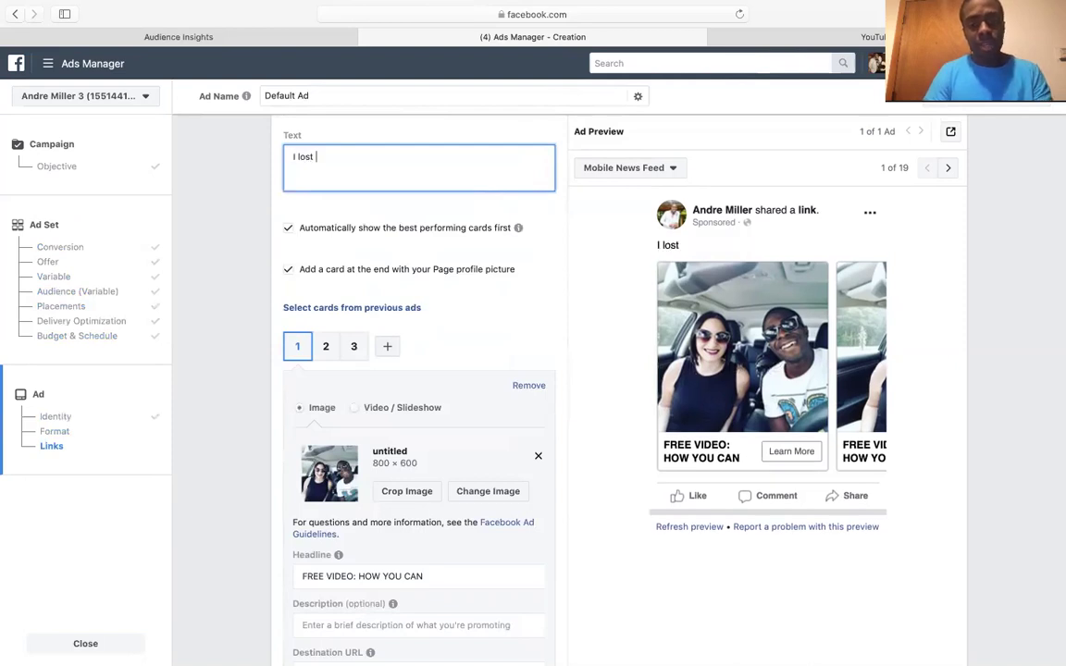
text(lbs)
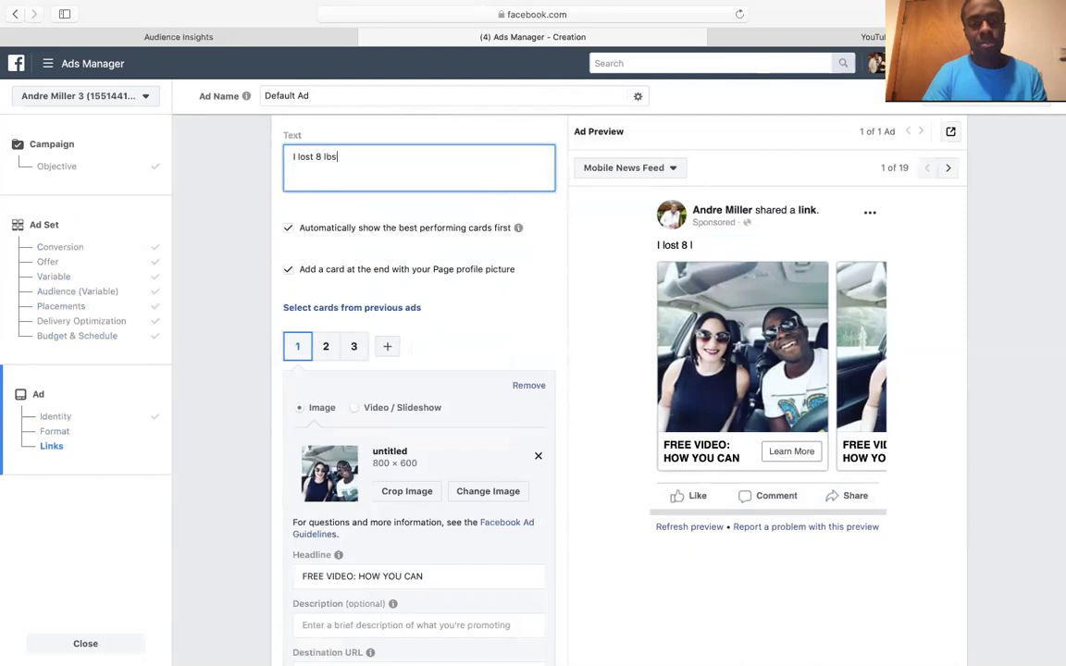
text( in 8 )
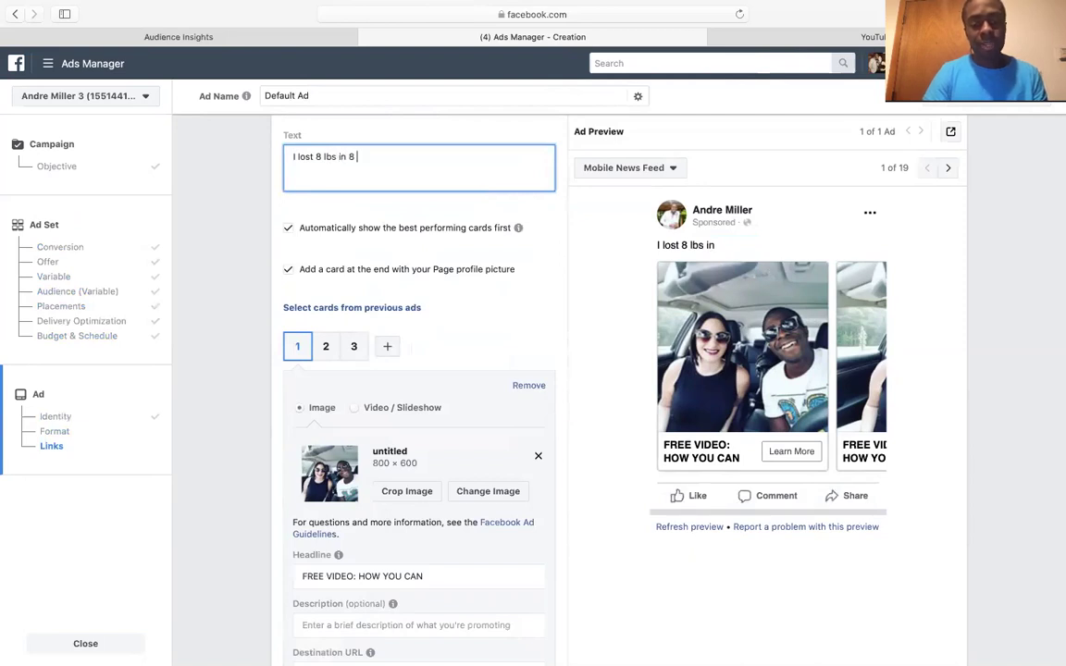
text(days, wa)
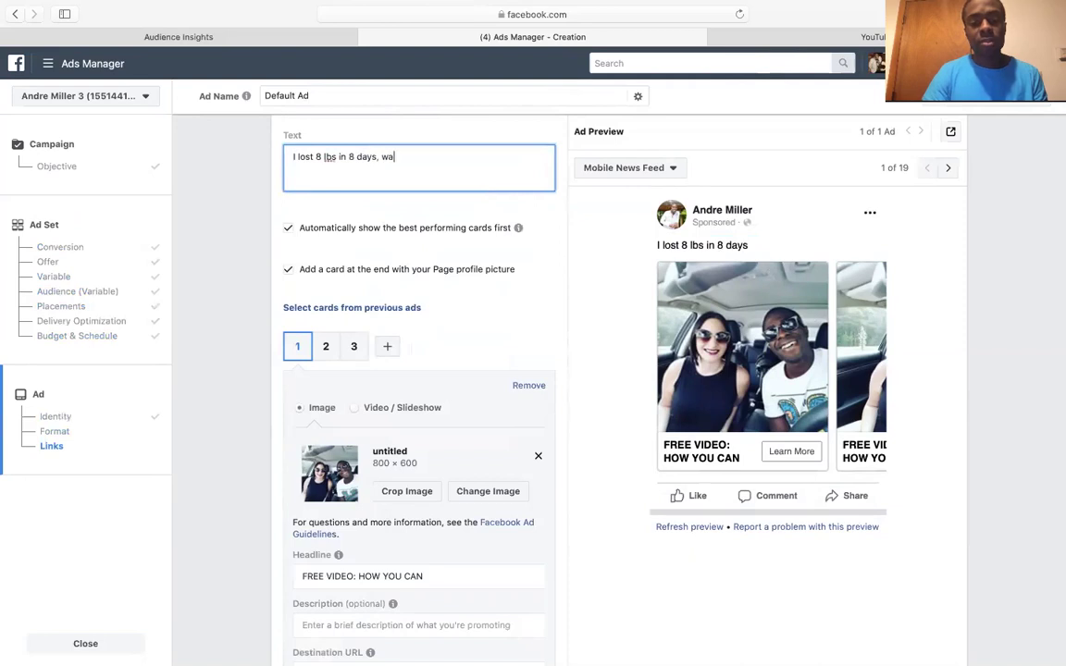
text(nt to know whow)
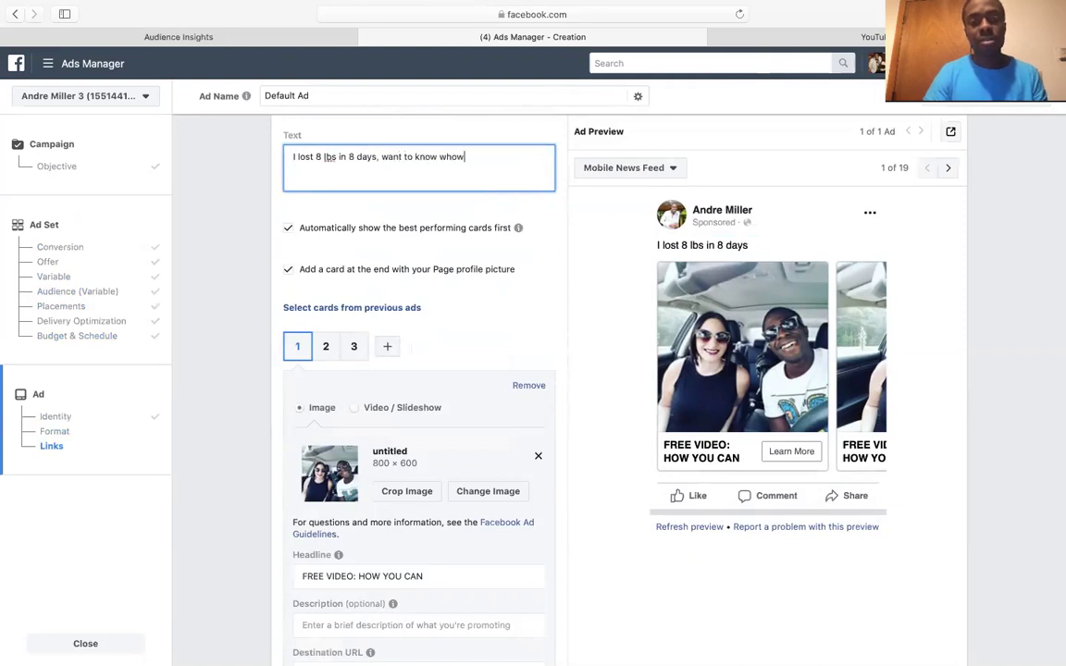
key(BackSpace)
key(BackSpace)
key(BackSpace)
key(BackSpace)
text(how?)
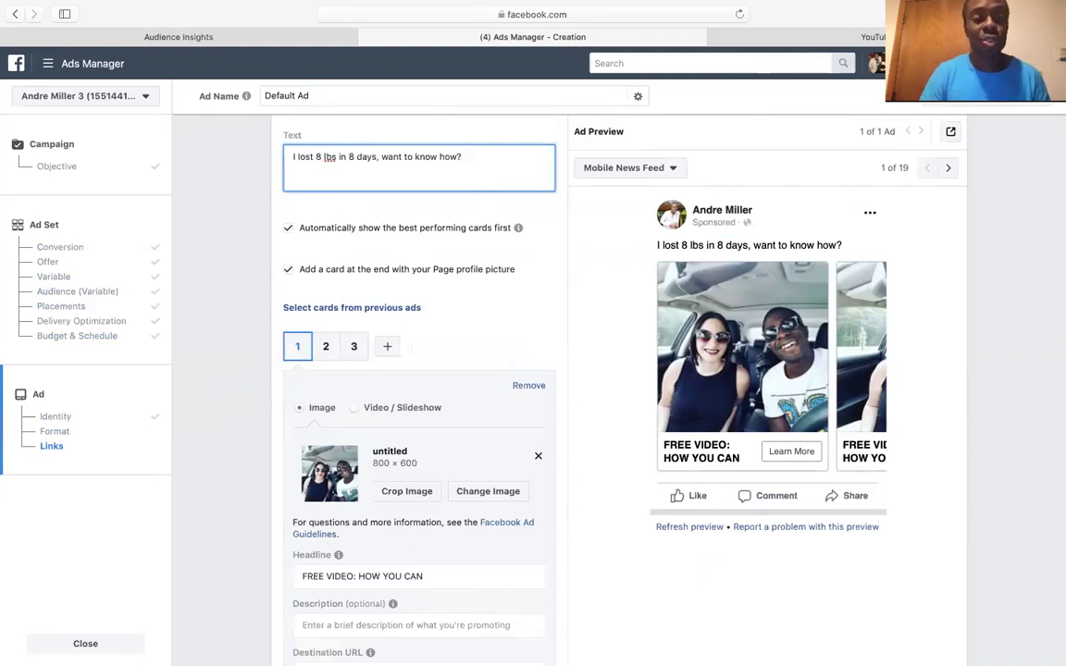
- Review the first card's headline and destination URL, the call to action, conversion tracking and the rest of the ad setup
scroll(418, 389, down, 5)
scroll(418, 389, down, 1)
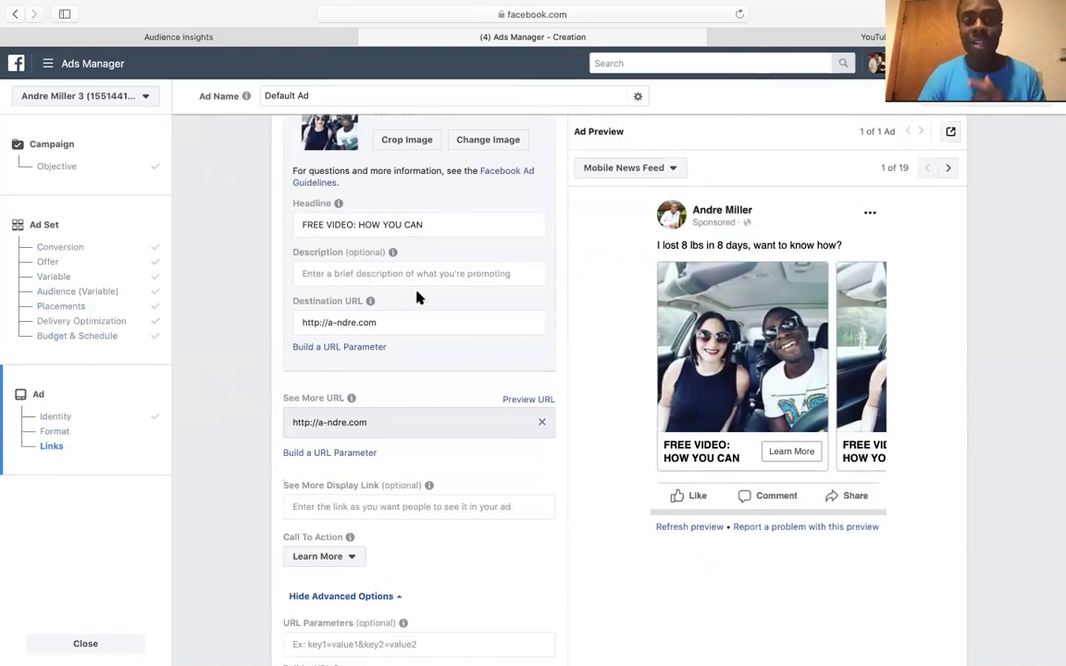
drag(400, 326, 242, 326)
drag(437, 227, 267, 226)
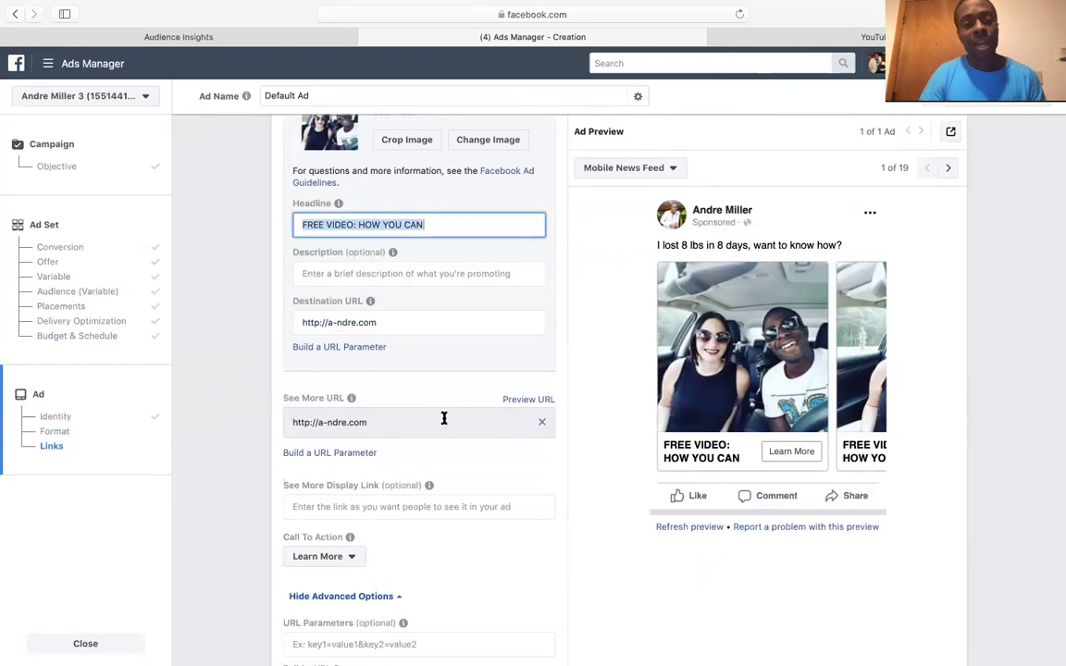
scroll(445, 419, down, 10)
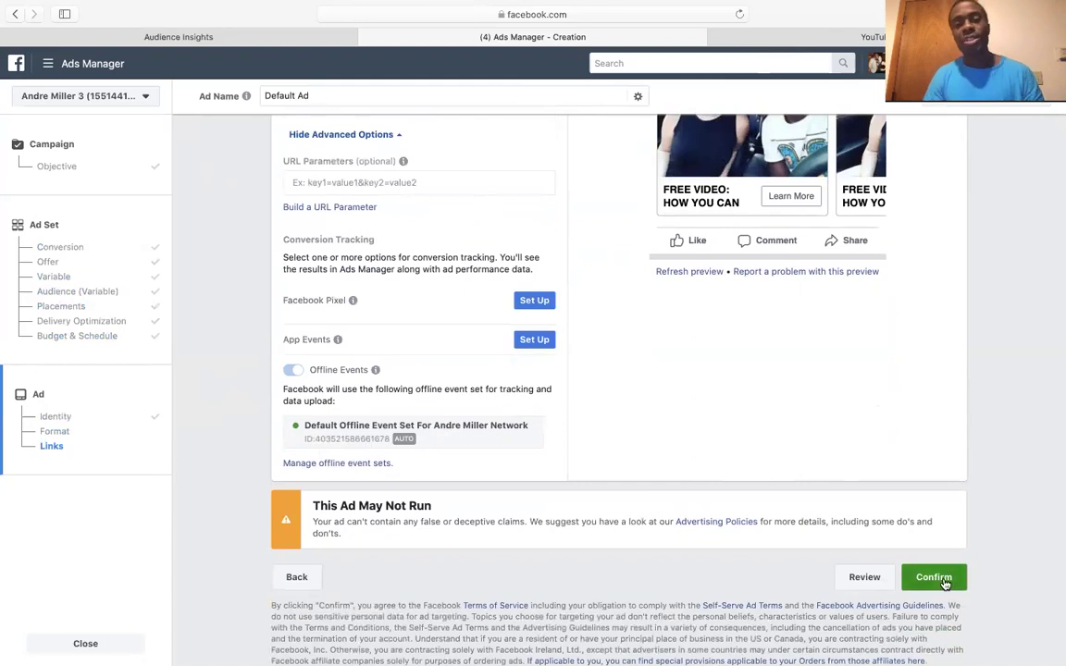
scroll(930, 488, up, 5)
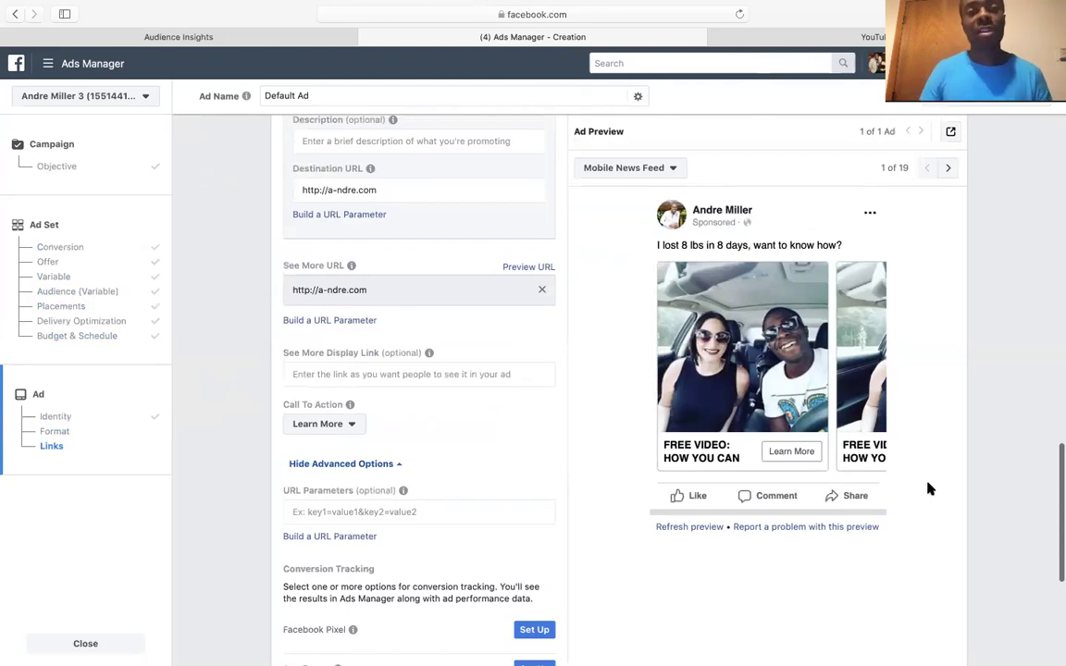
scroll(930, 489, up, 15)
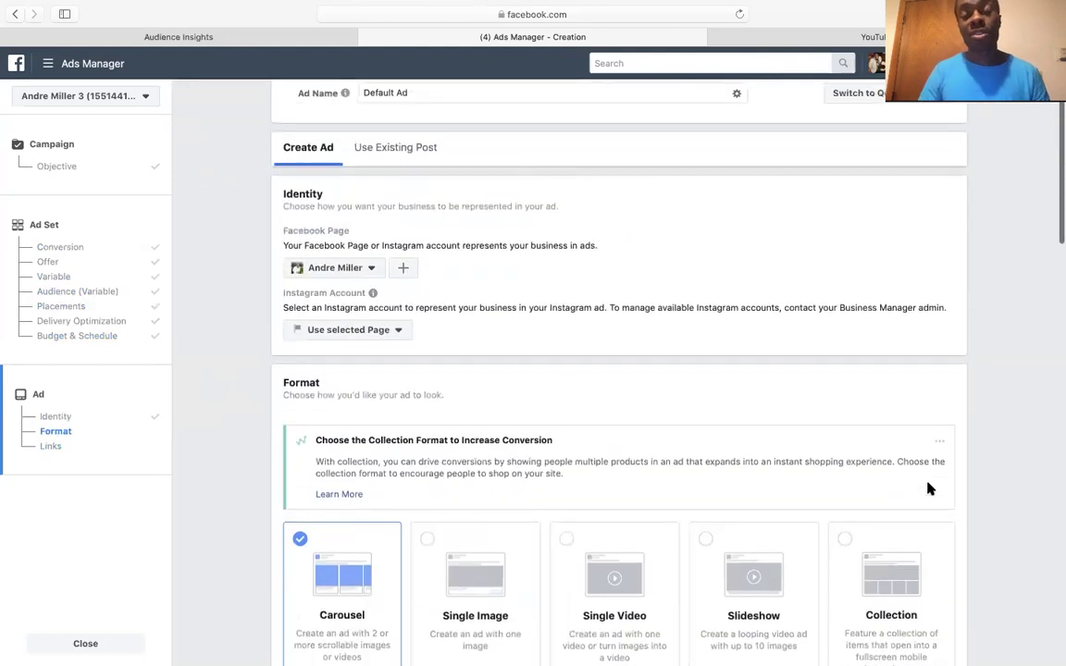